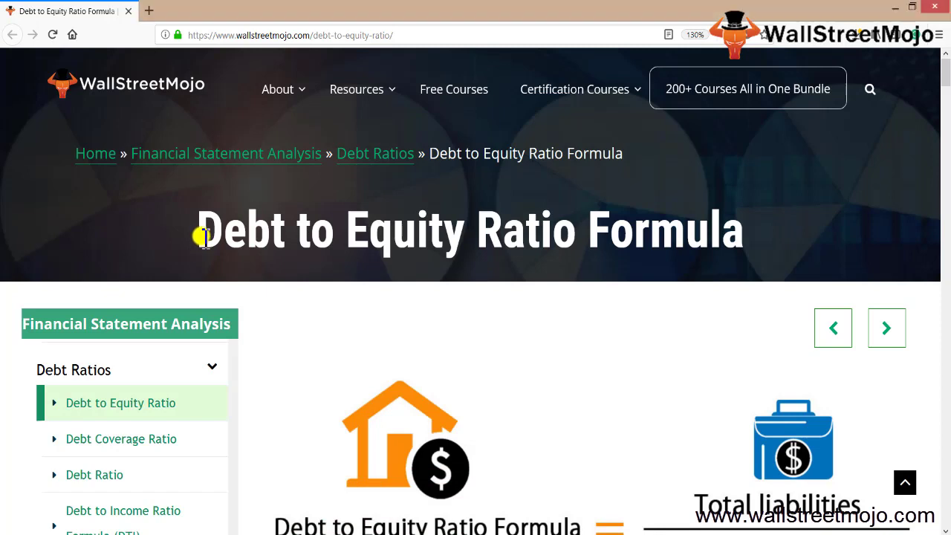
# Step: Highlight the article title "Debt to Equity Ratio Formula" on the web page and view the content below it
pyautogui.moveTo(201, 237); pyautogui.dragTo(735, 248)
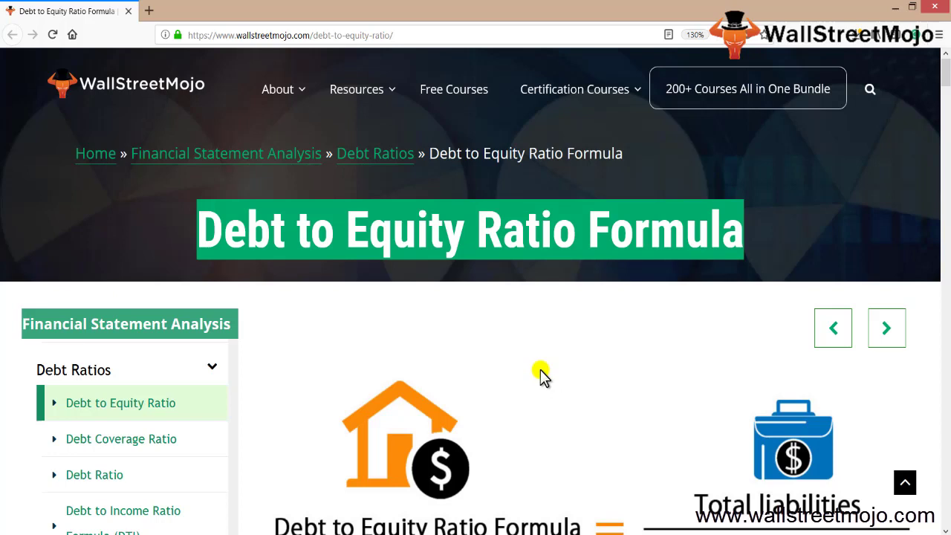
pyautogui.scroll(-1, 541, 369)
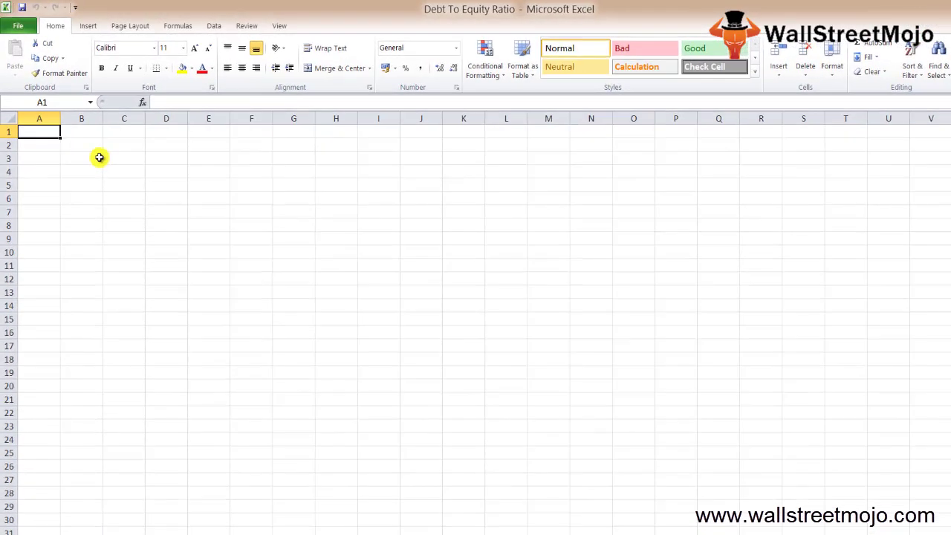
# Step: Switch to the Excel workbook, enter "Long Term Solvency" in cell B2 and autofit column B to the text
pyautogui.click(100, 156)
pyautogui.press('Up')
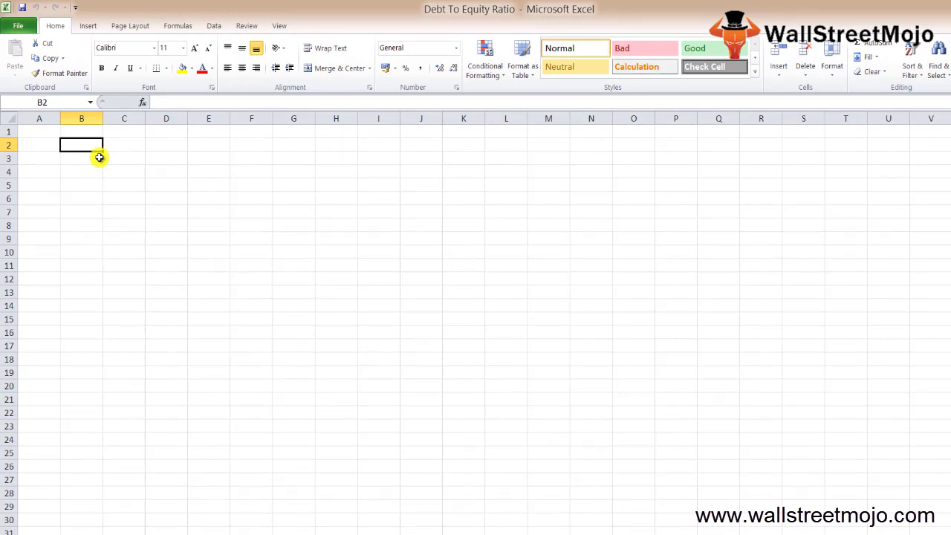
pyautogui.write('Loag T')
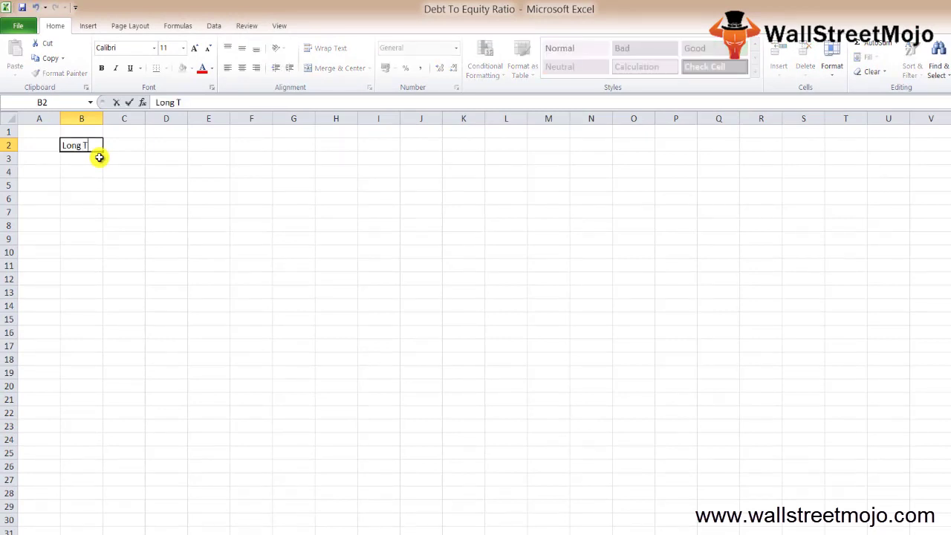
pyautogui.write('erm Solvency')
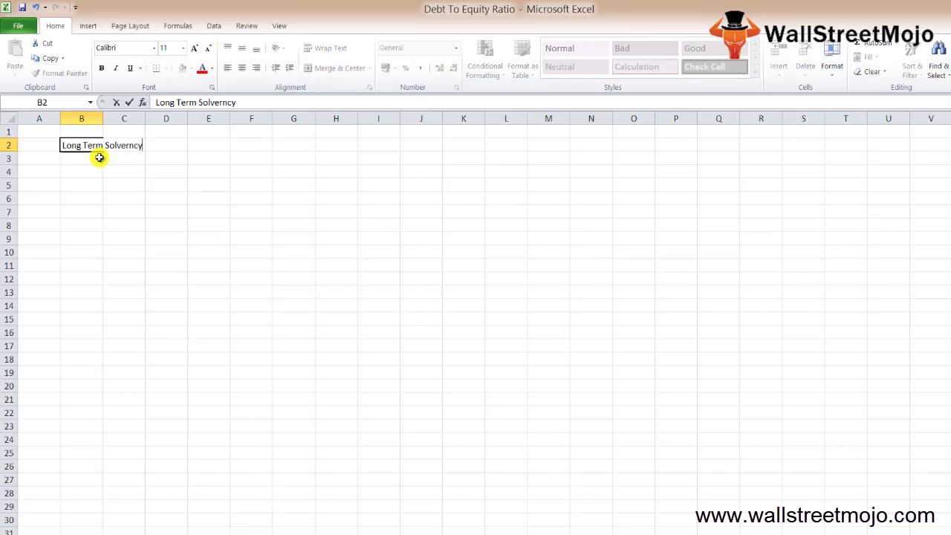
pyautogui.press('BackSpace')
pyautogui.press('BackSpace')
pyautogui.press('BackSpace')
pyautogui.write('r')
pyautogui.press('BackSpace')
pyautogui.write('ncy')
pyautogui.hotkey('ctrl', 'Return')
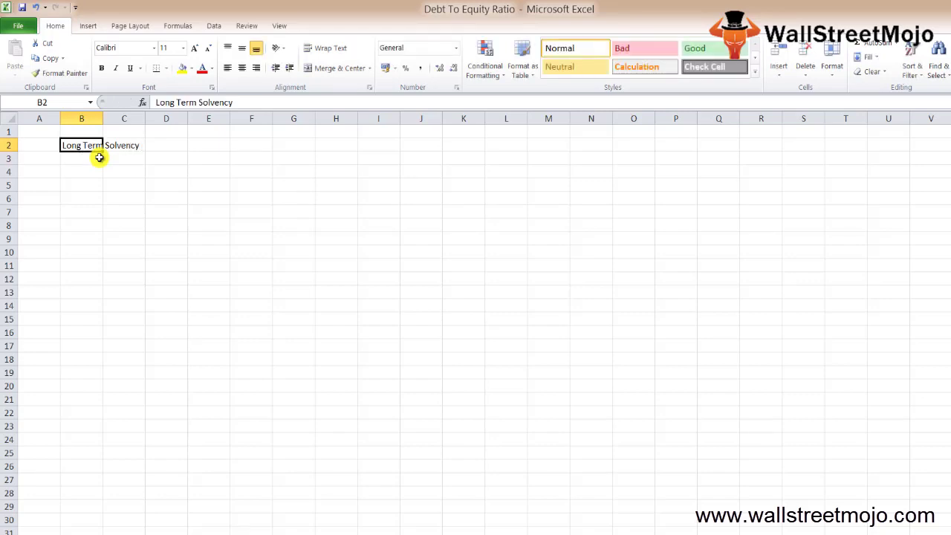
pyautogui.hotkey('alt', 'h')
pyautogui.press('o')
pyautogui.press('i')
# Step: Enter "External Finance and Internal Finance" in cell B3
pyautogui.click(100, 159)
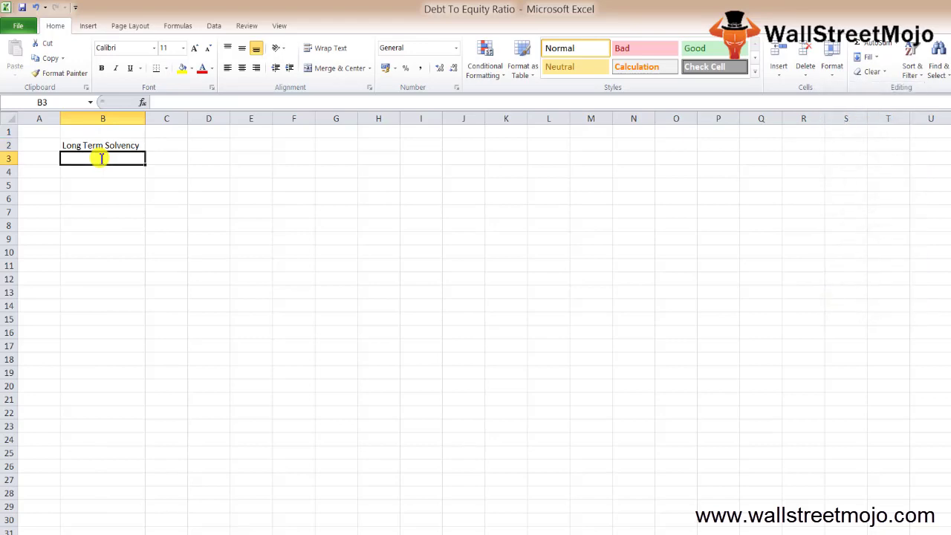
pyautogui.write('External')
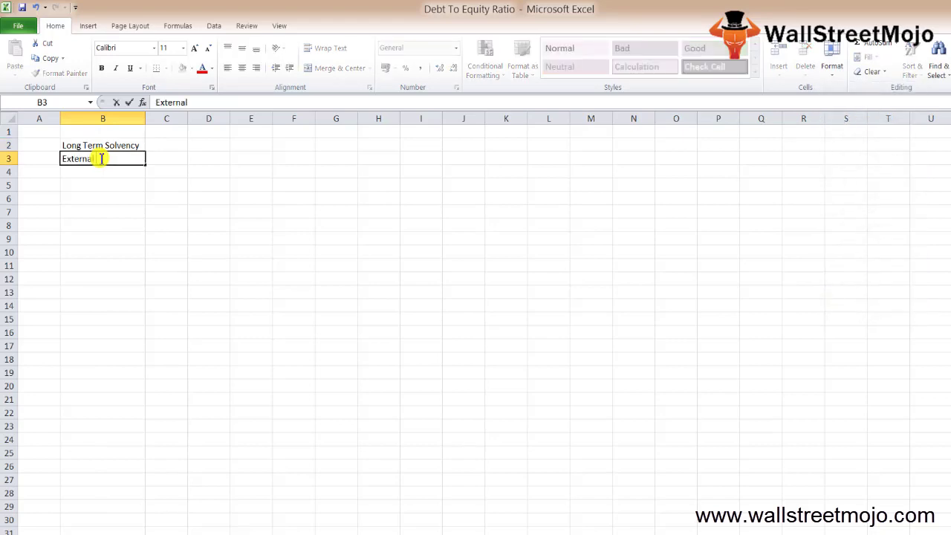
pyautogui.write(' Finance and Internal fiance')
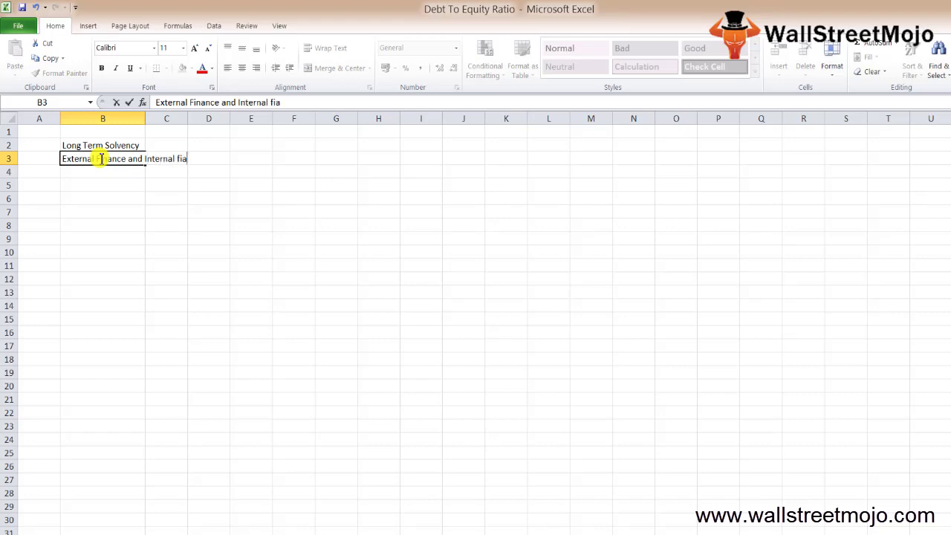
pyautogui.press('BackSpace')
pyautogui.press('BackSpace')
pyautogui.press('BackSpace')
pyautogui.press('BackSpace')
pyautogui.press('BackSpace')
pyautogui.press('BackSpace')
pyautogui.write('Finance')
pyautogui.press('Return')
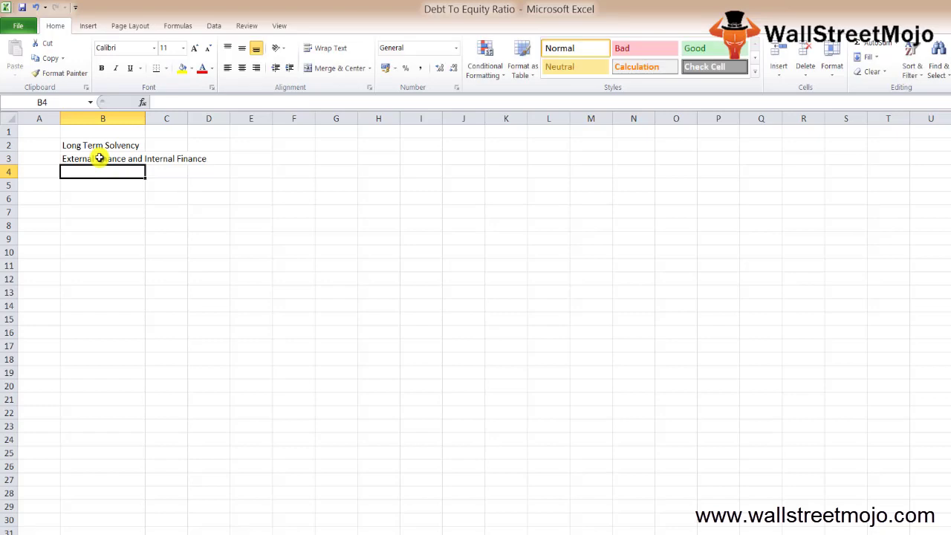
# Step: Enter the label "Debt to Equity Ratio =" in cell B6
pyautogui.press('Down')
pyautogui.press('Down')
pyautogui.press('Down')
pyautogui.press('Up')
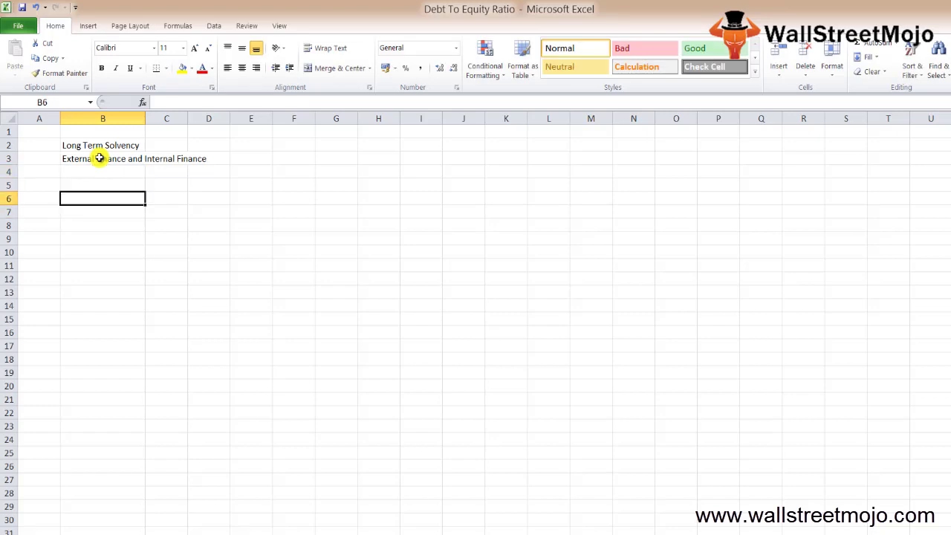
pyautogui.write('Debt to ')
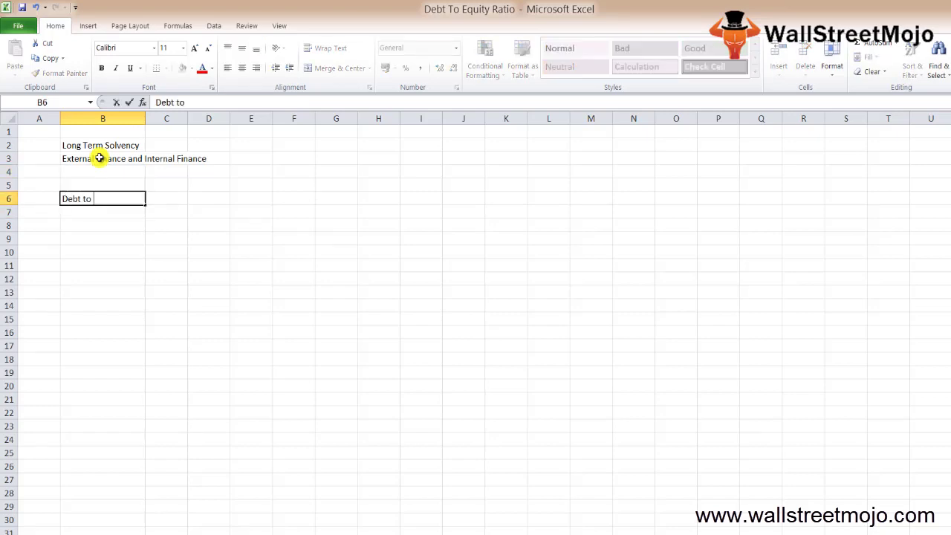
pyautogui.write('Equity Ra')
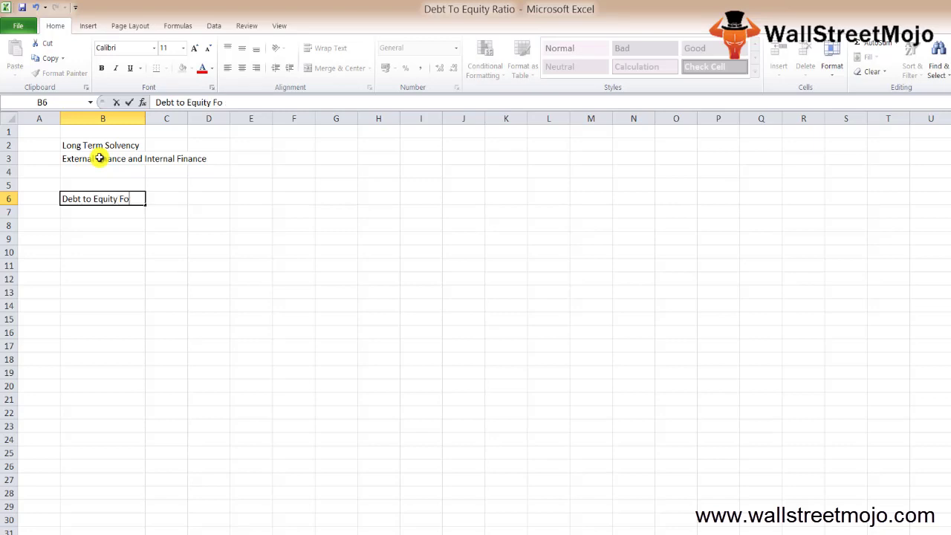
pyautogui.press('BackSpace')
pyautogui.press('BackSpace')
pyautogui.write('Ratio')
pyautogui.press('Tab')
# Step: Enter the ratio's numerator "Total Liablities" in cell C6
pyautogui.write('total')
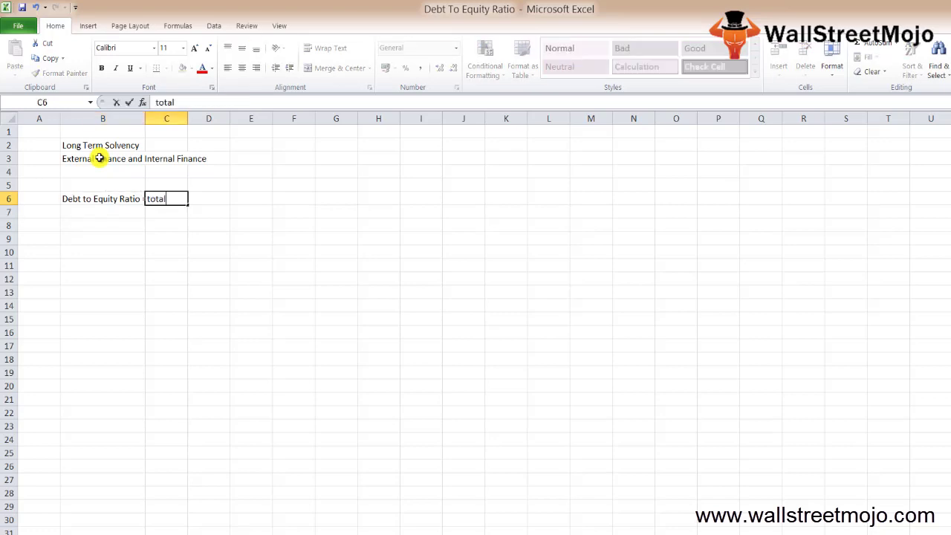
pyautogui.press('BackSpace')
pyautogui.press('BackSpace')
pyautogui.press('BackSpace')
pyautogui.press('BackSpace')
pyautogui.press('BackSpace')
pyautogui.write('Totalliablit')
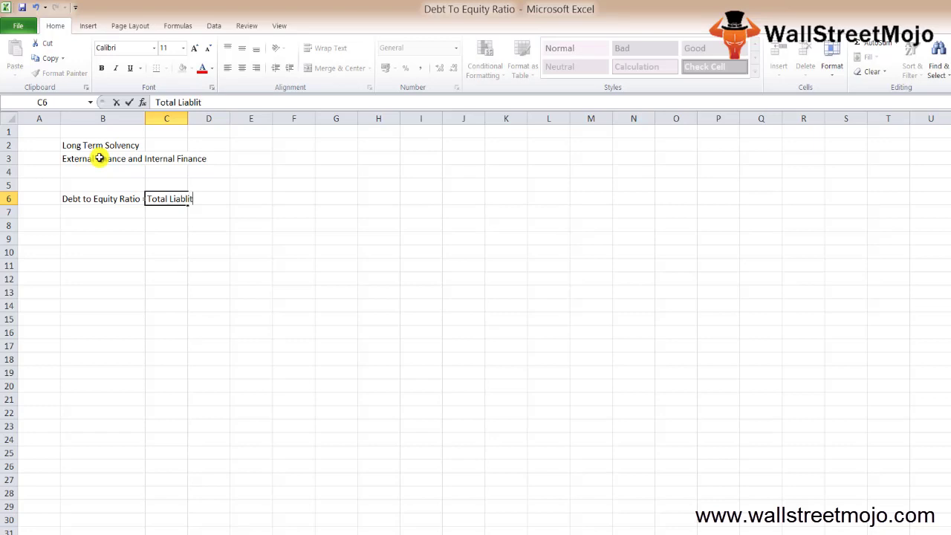
pyautogui.write('ies')
pyautogui.press('Return')
# Step: Enter the ratio's denominator "Shareholders Equity" in cell C7, directly below the numerator
pyautogui.write('Shar')
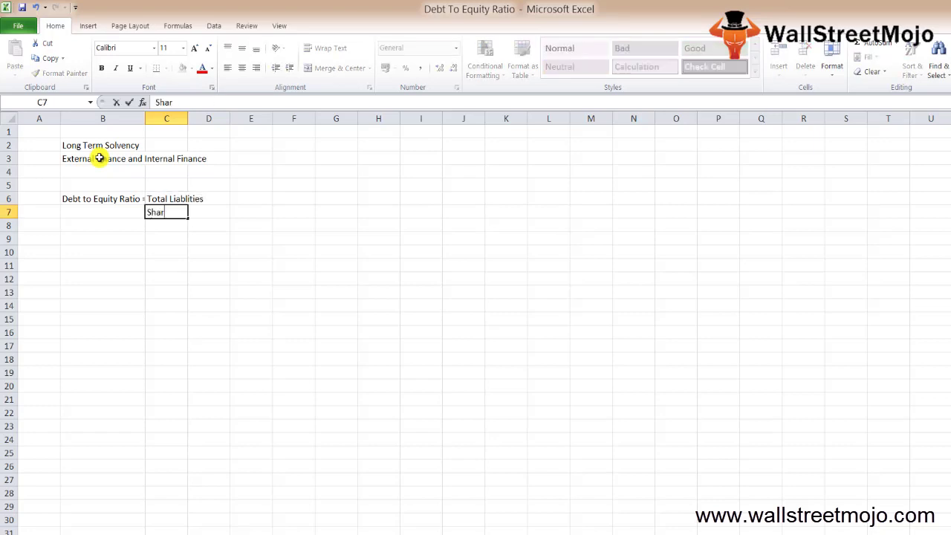
pyautogui.write('eholders Equit')
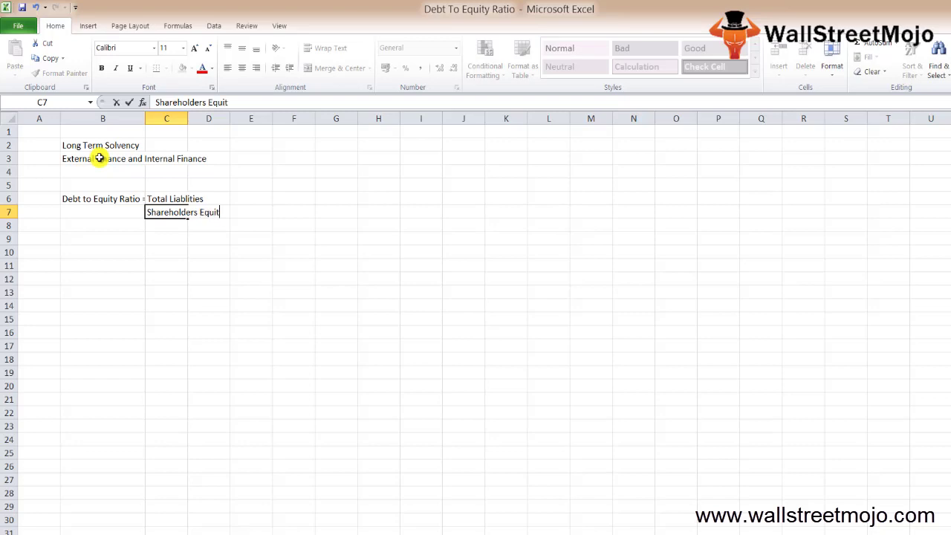
pyautogui.write('y')
pyautogui.press('Return')
pyautogui.press('Up')
pyautogui.press('Up')
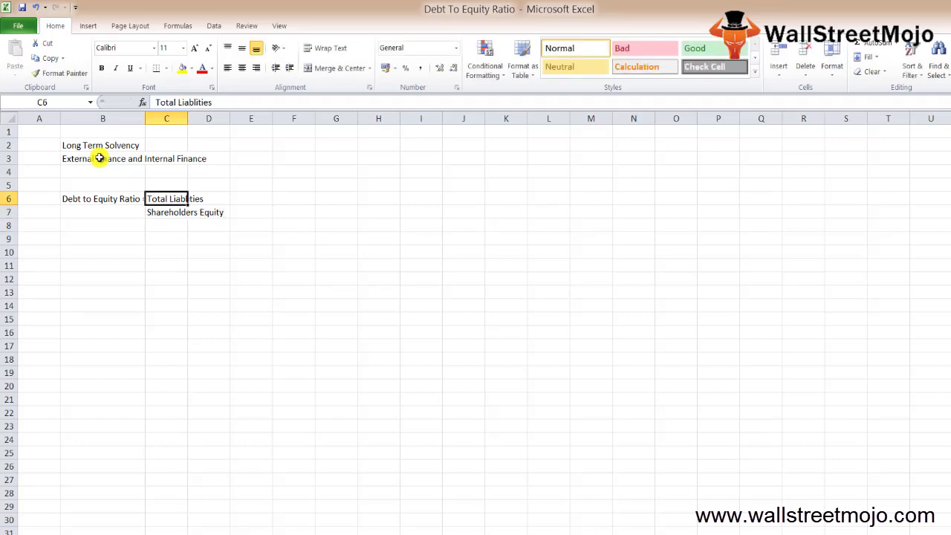
pyautogui.press('Down')
pyautogui.press('Up')
pyautogui.press('Down')
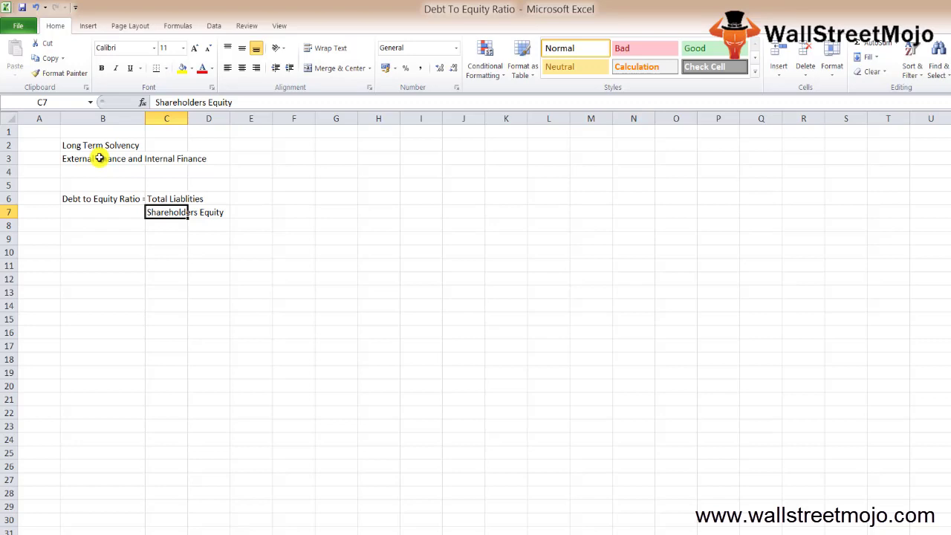
# Step: Enter "Preferrred Stock" in cell E7, beside the Shareholders Equity text
pyautogui.press('Right')
pyautogui.press('Right')
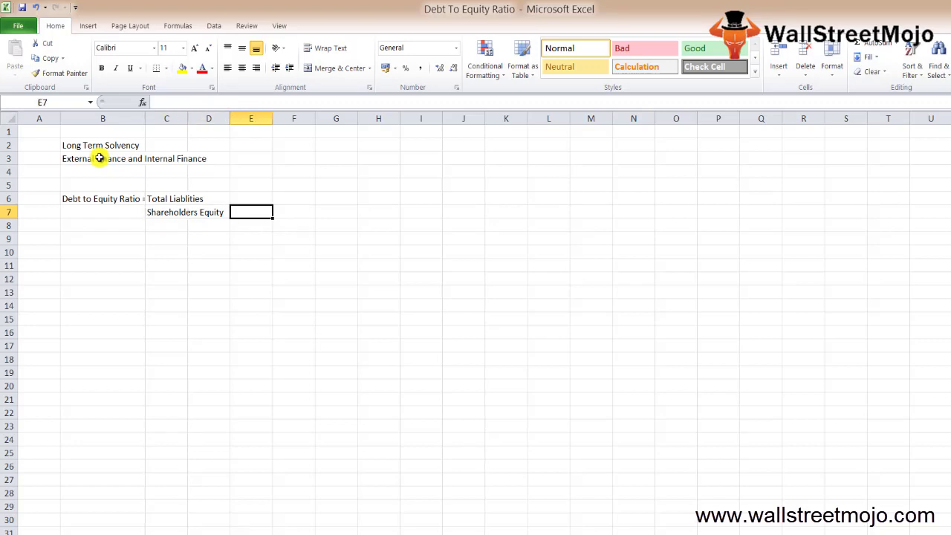
pyautogui.write('Preferrred')
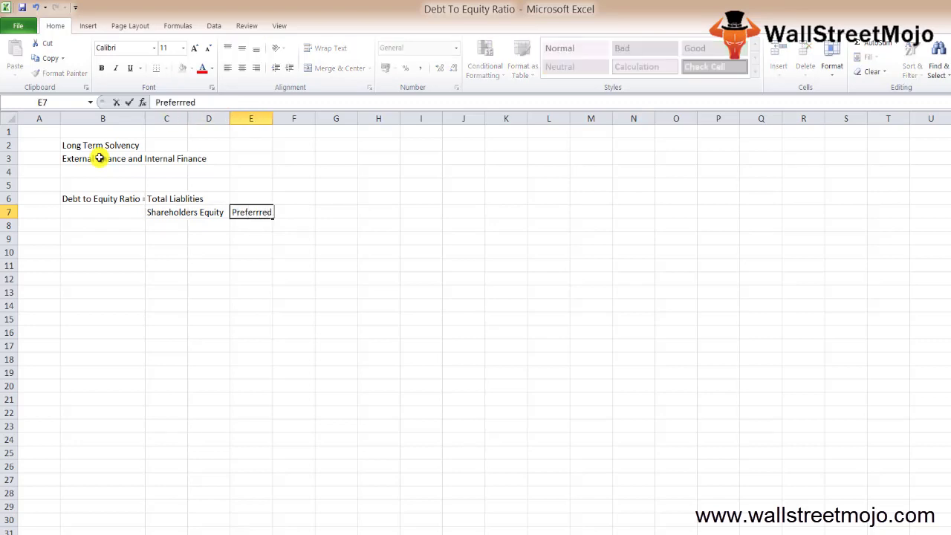
pyautogui.write(' Stock')
pyautogui.press('Return')
pyautogui.press('Down')
pyautogui.press('Down')
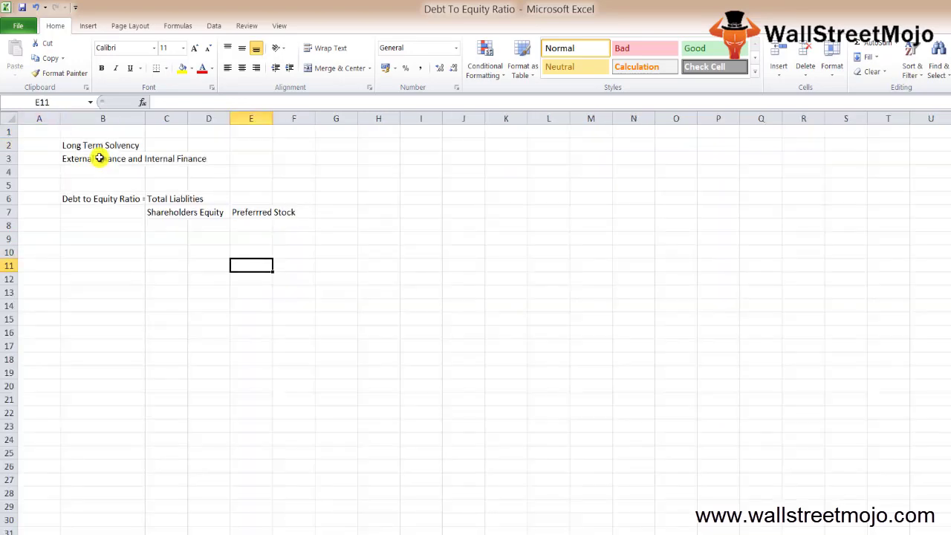
# Step: Enter the example company name "Youth" as a heading in cell C10
pyautogui.press('Left')
pyautogui.press('Left')
pyautogui.press('Up')
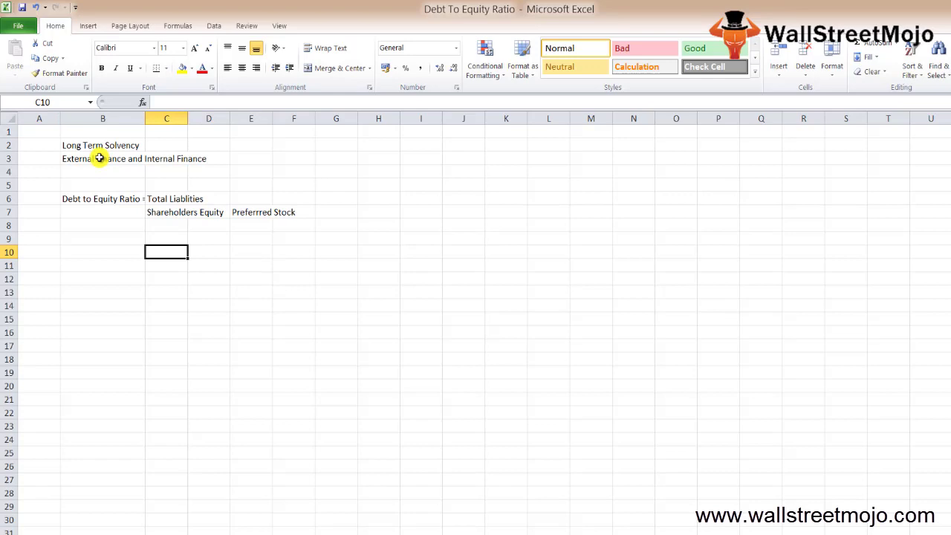
pyautogui.write('Yoyu')
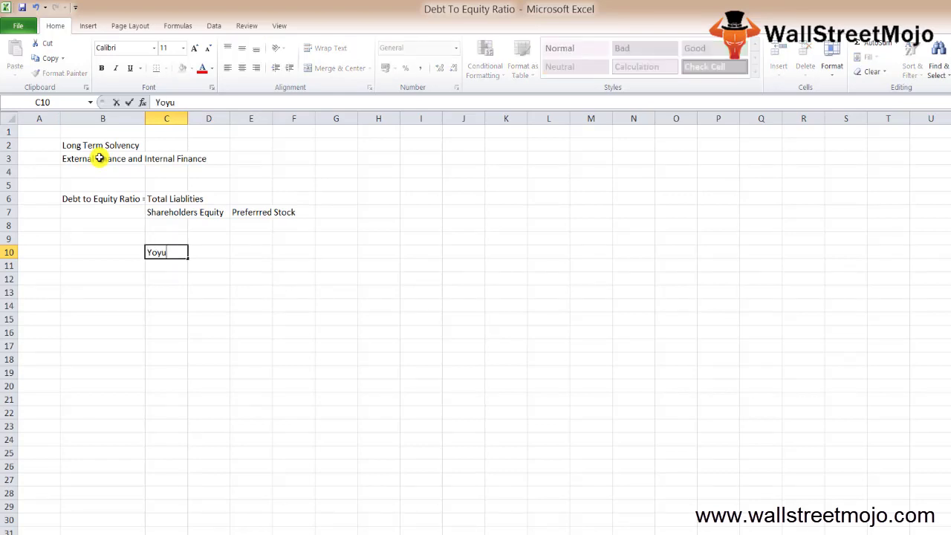
pyautogui.press('BackSpace')
pyautogui.press('BackSpace')
pyautogui.press('BackSpace')
pyautogui.write('ouyt')
pyautogui.press('BackSpace')
pyautogui.write('t')
pyautogui.press('BackSpace')
pyautogui.press('BackSpace')
pyautogui.write('th')
pyautogui.press('Return')
pyautogui.press('Return')
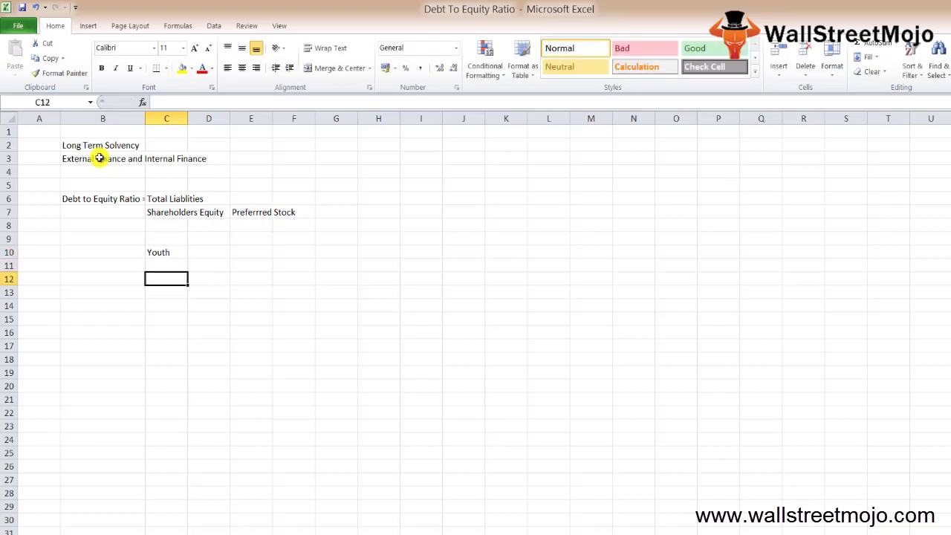
# Step: Enter the row label "Current Liablities" in cell B12
pyautogui.press('Left')
pyautogui.write('Current Lia')
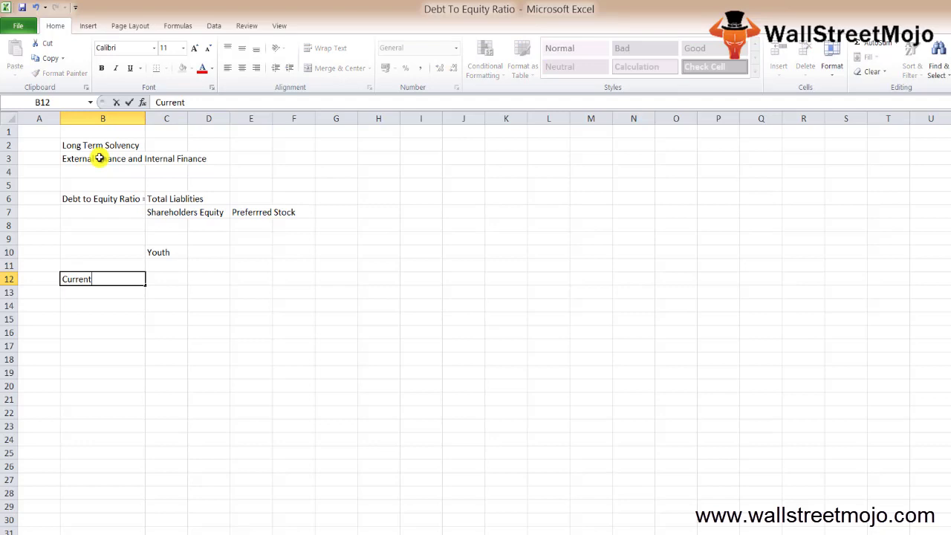
pyautogui.press('BackSpace')
pyautogui.write('iablities (C')
pyautogui.press('BackSpace')
pyautogui.press('BackSpace')
pyautogui.press('BackSpace')
pyautogui.press('Return')
# Step: Enter the row labels "Non Current Liablities" in cell B13 and "Common Stocks" in cell B14
pyautogui.write('No')
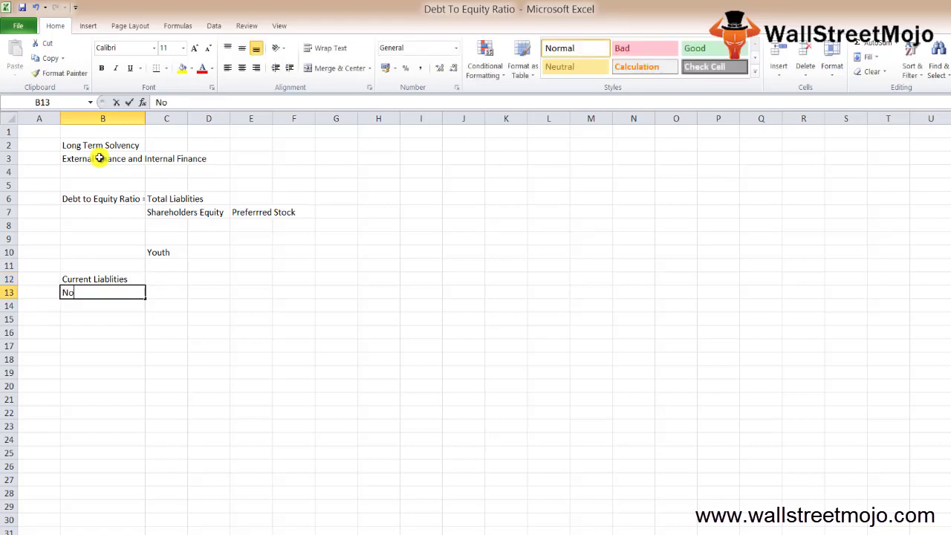
pyautogui.write('n Current ')
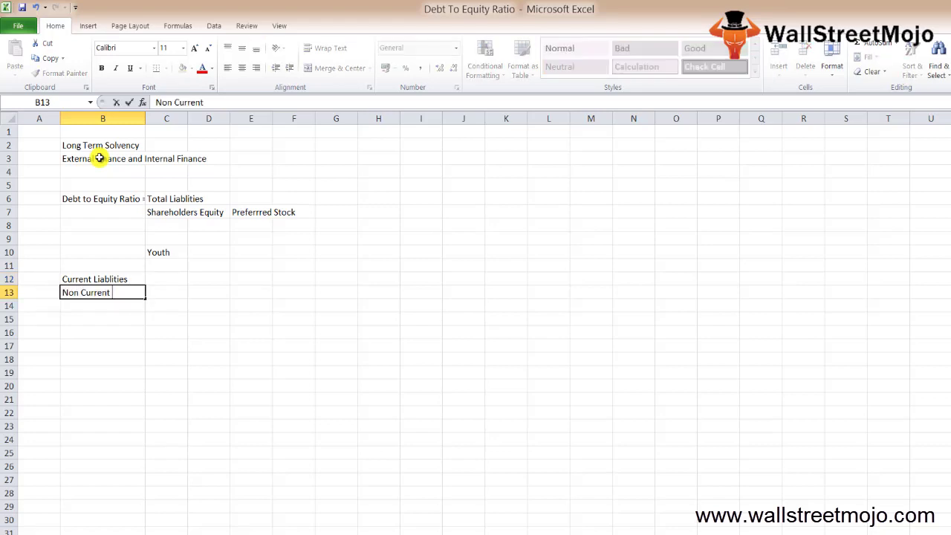
pyautogui.write('Liablities')
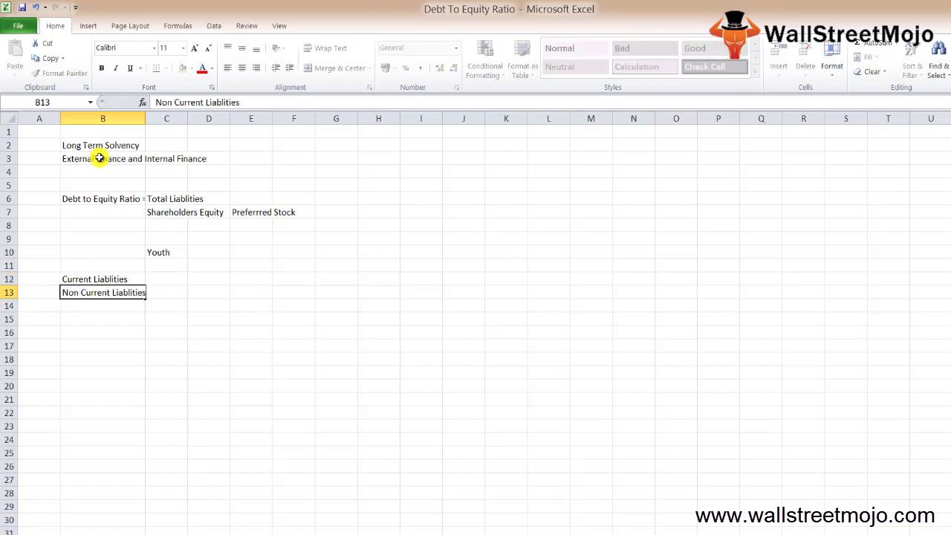
pyautogui.press('Return')
pyautogui.write('Common Stock')
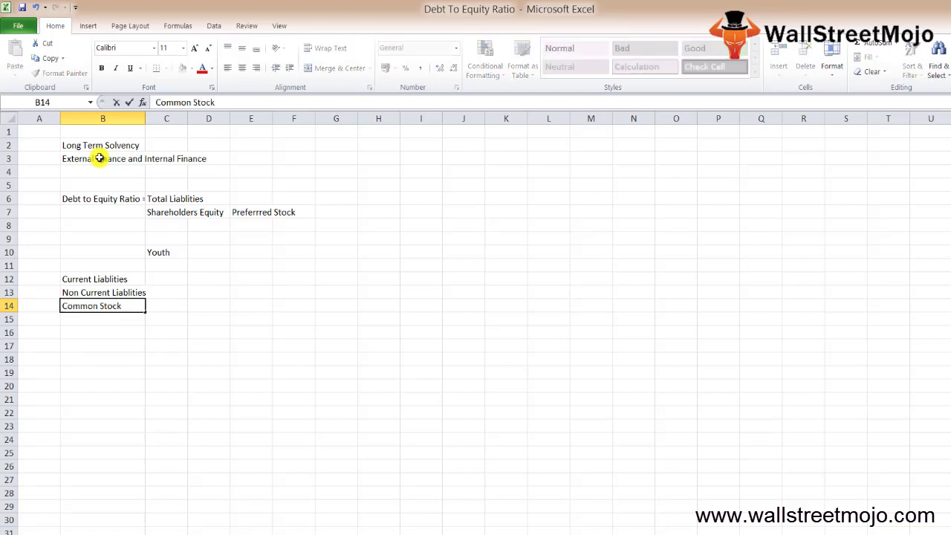
pyautogui.write('s')
pyautogui.press('Return')
# Step: Enter the row label "Preferrred Stocks" in cell B15
pyautogui.write('Pre')
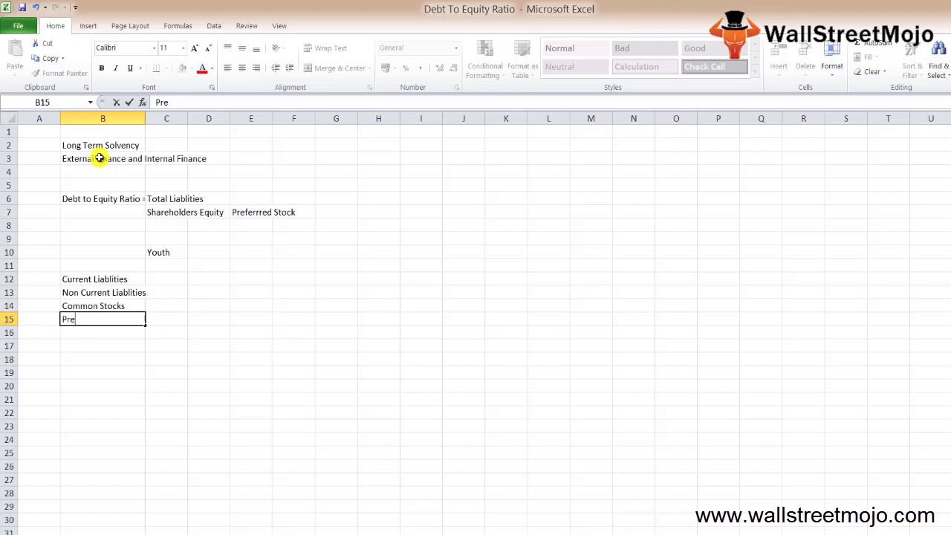
pyautogui.write('ferrred S')
pyautogui.write('ro')
pyautogui.press('BackSpace')
pyautogui.write('ocks')
pyautogui.press('Return')
# Step: Enter 49000 as the current liabilities amount in cell C12
pyautogui.press('Up')
pyautogui.press('Up')
pyautogui.press('Up')
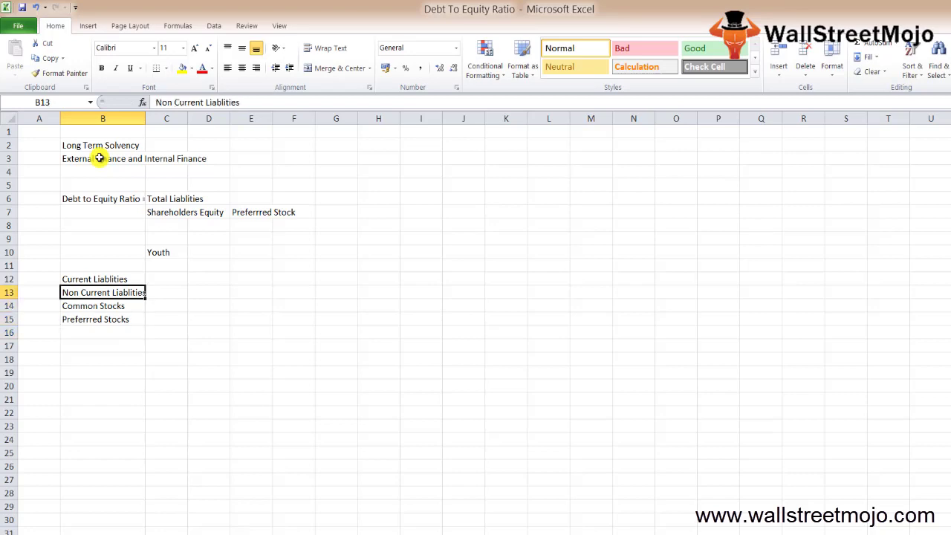
pyautogui.press('Up')
pyautogui.press('Right')
pyautogui.write('49000')
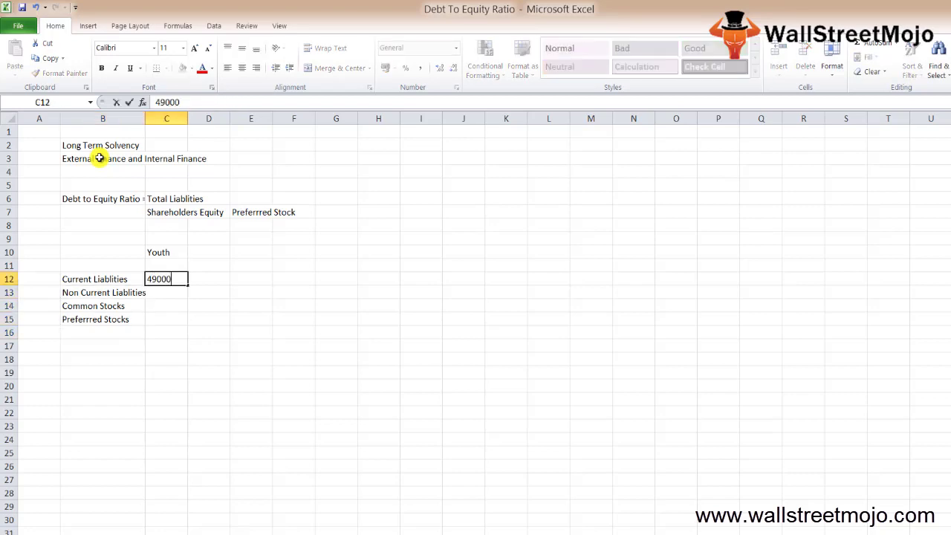
pyautogui.press('Return')
# Step: Enter 111000 as the non-current liabilities amount in cell C13
pyautogui.write('1111000')
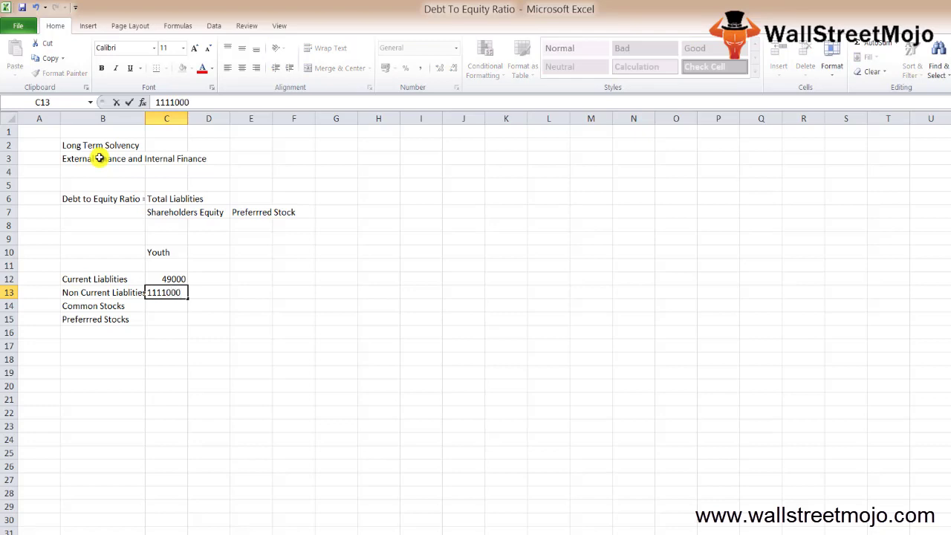
pyautogui.press('BackSpace')
pyautogui.press('BackSpace')
pyautogui.press('BackSpace')
pyautogui.press('BackSpace')
pyautogui.press('BackSpace')
pyautogui.write('1000')
pyautogui.press('Return')
pyautogui.press('Up')
pyautogui.press('Down')
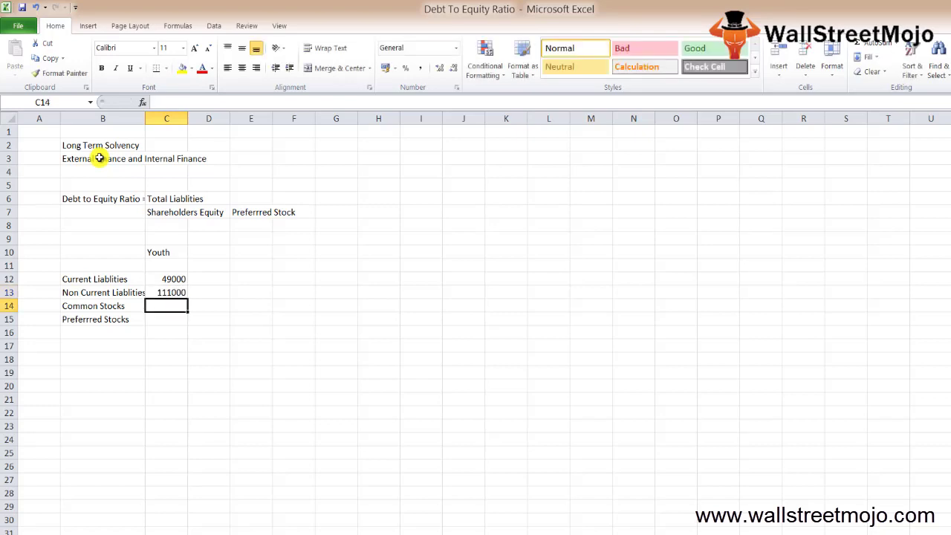
# Step: Enter "20000 Shares of 25 each" as the common stocks entry in cell C14
pyautogui.write('20000')
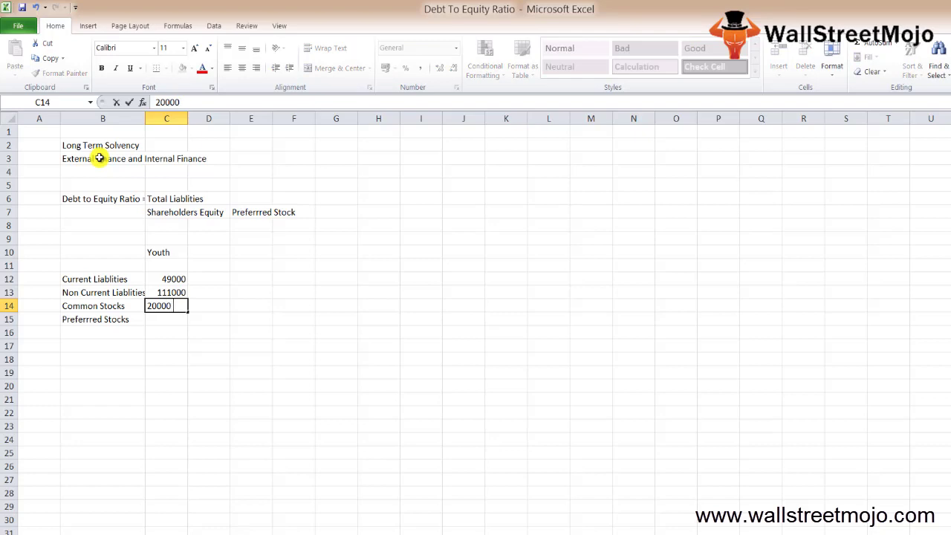
pyautogui.write(' Shares of 25 each')
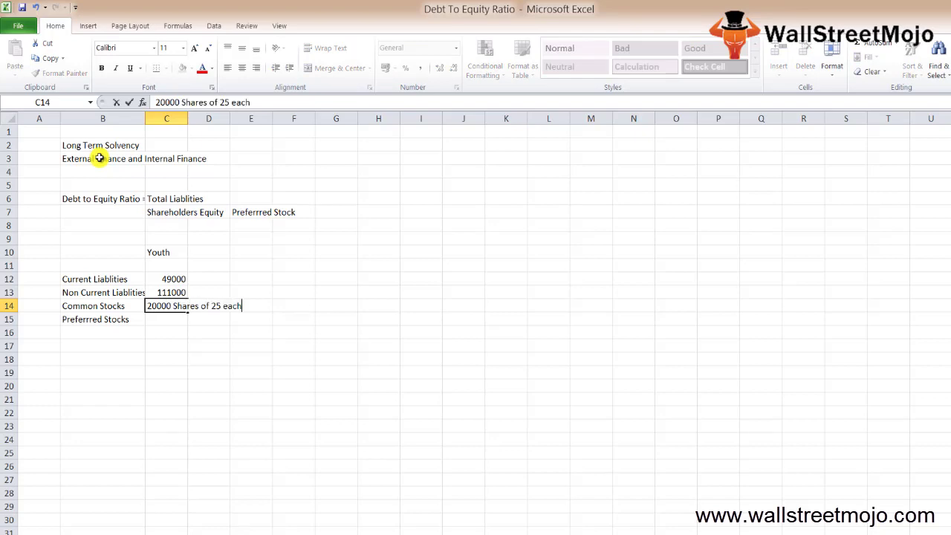
pyautogui.press('Return')
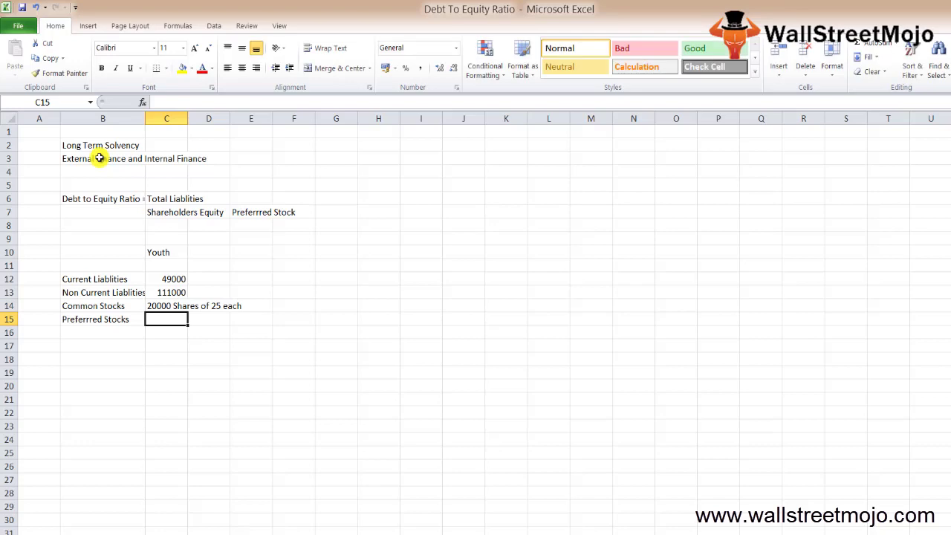
# Step: Enter 140000 as the preferred stocks amount in cell C15
pyautogui.write('140000')
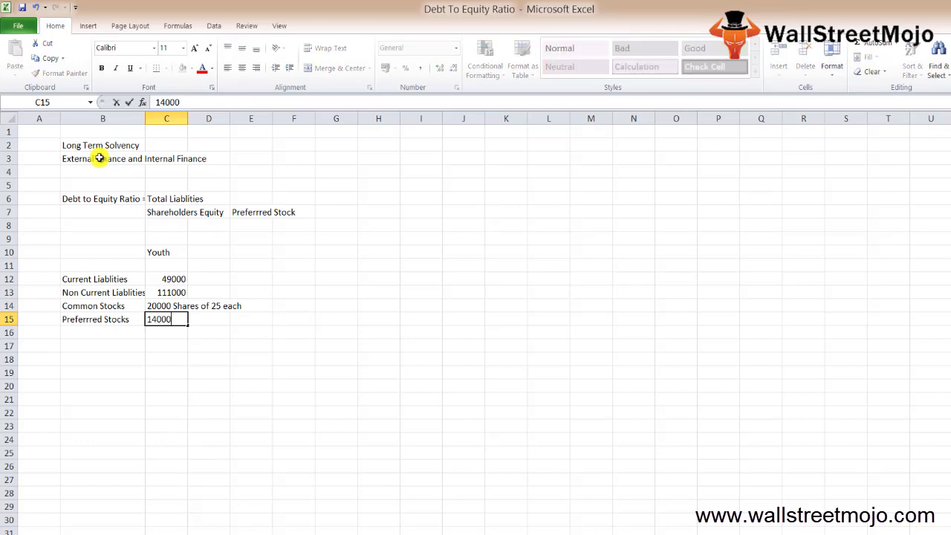
pyautogui.press('Return')
pyautogui.press('Return')
pyautogui.press('Return')
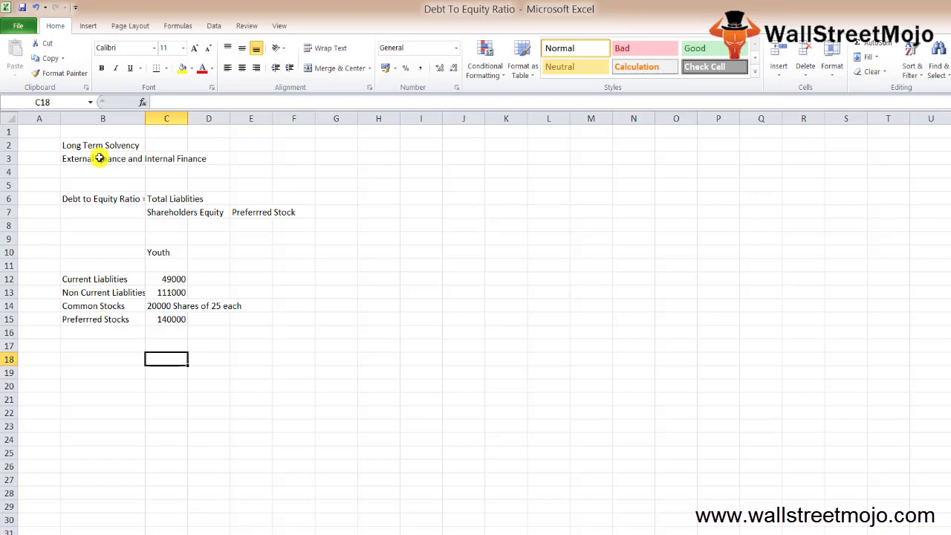
# Step: Enter the row label "Total Liab" in cell B17
pyautogui.press('Down')
pyautogui.press('Up')
pyautogui.press('Up')
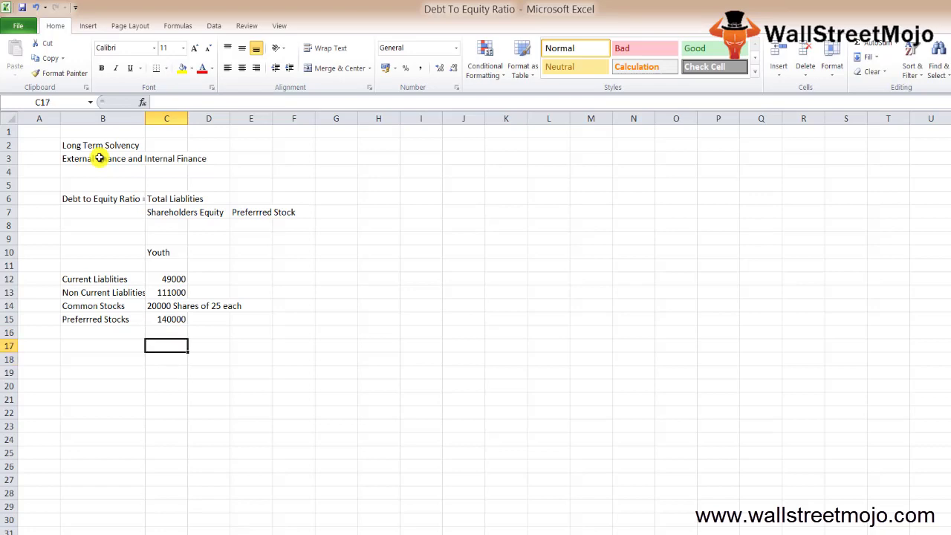
pyautogui.press('Up')
pyautogui.press('Down')
pyautogui.press('Down')
pyautogui.press('Up')
pyautogui.press('Left')
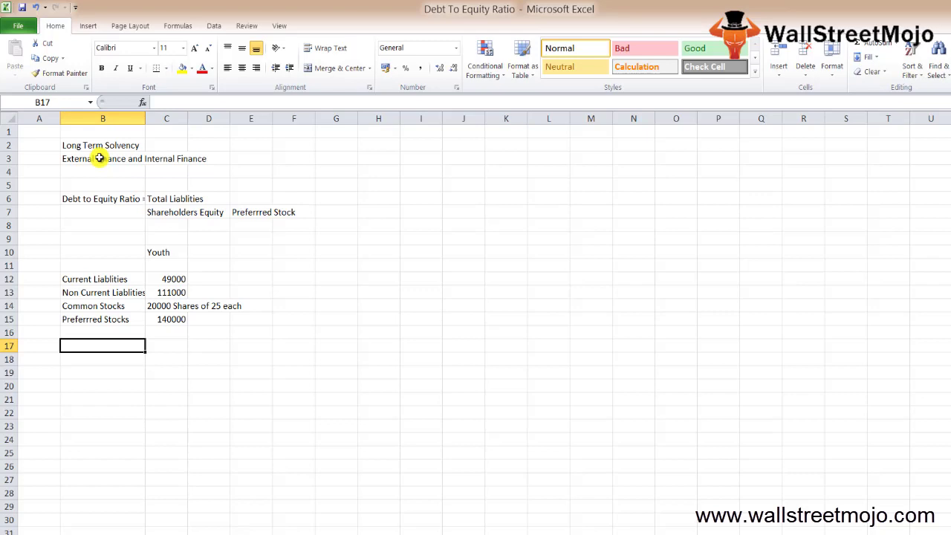
pyautogui.press('F2')
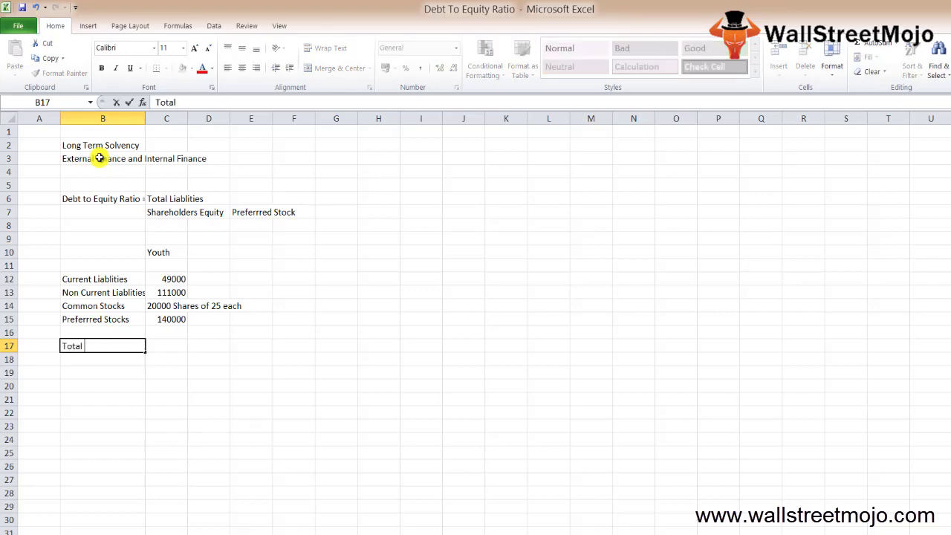
pyautogui.write('Li')
pyautogui.press('BackSpace')
pyautogui.write('aib')
pyautogui.press('BackSpace')
pyautogui.press('BackSpace')
pyautogui.press('BackSpace')
pyautogui.write('iab')
pyautogui.press('Return')
# Step: Enter the row label "Total Shareholders equity" in cell B18
pyautogui.write('Toal S')
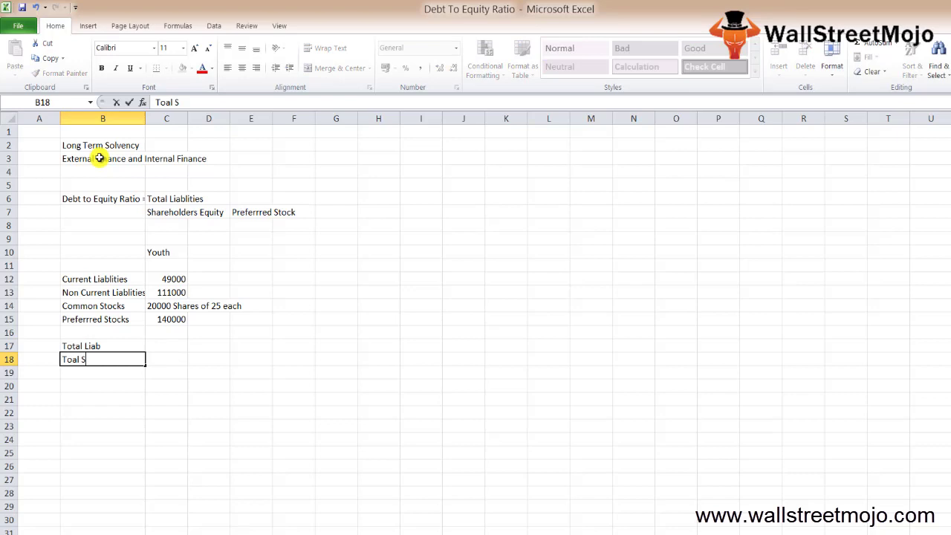
pyautogui.press('BackSpace')
pyautogui.press('BackSpace')
pyautogui.press('BackSpace')
pyautogui.press('BackSpace')
pyautogui.write('toal')
pyautogui.press('BackSpace')
pyautogui.press('BackSpace')
pyautogui.press('BackSpace')
pyautogui.write('al Shareholders ')
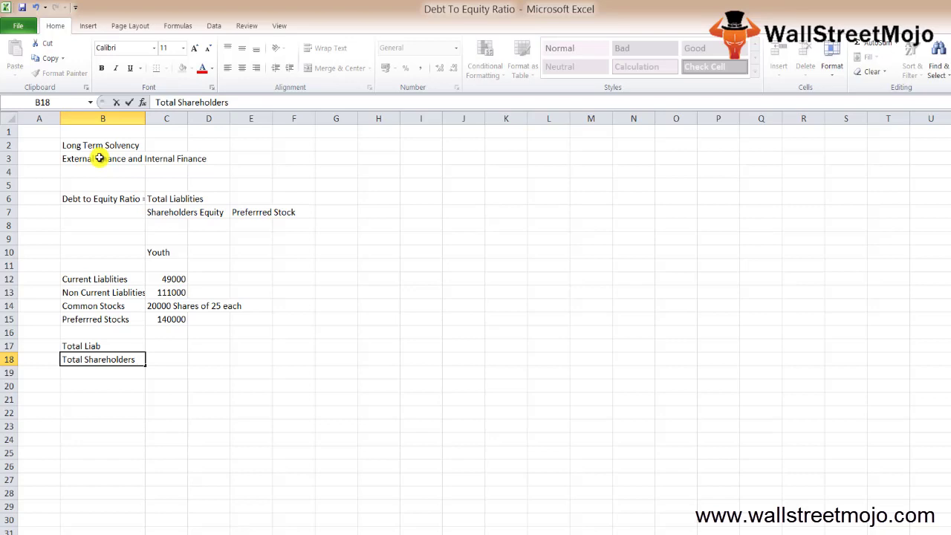
pyautogui.write('equity')
pyautogui.press('Return')
# Step: Enter "Total Liab =" in cell B21 and its definition "Current Liab + Non current Liab" in cell C21
pyautogui.press('Return')
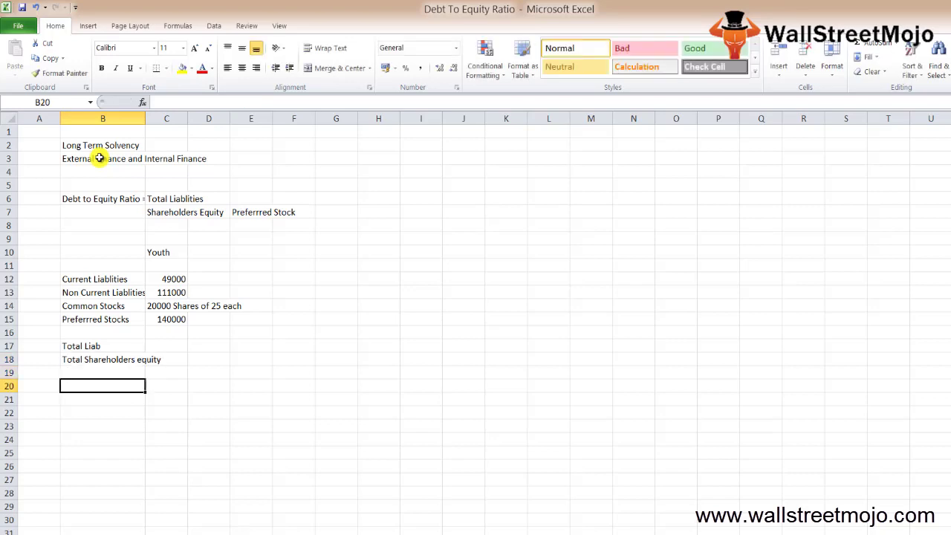
pyautogui.press('Return')
pyautogui.write('Total ')
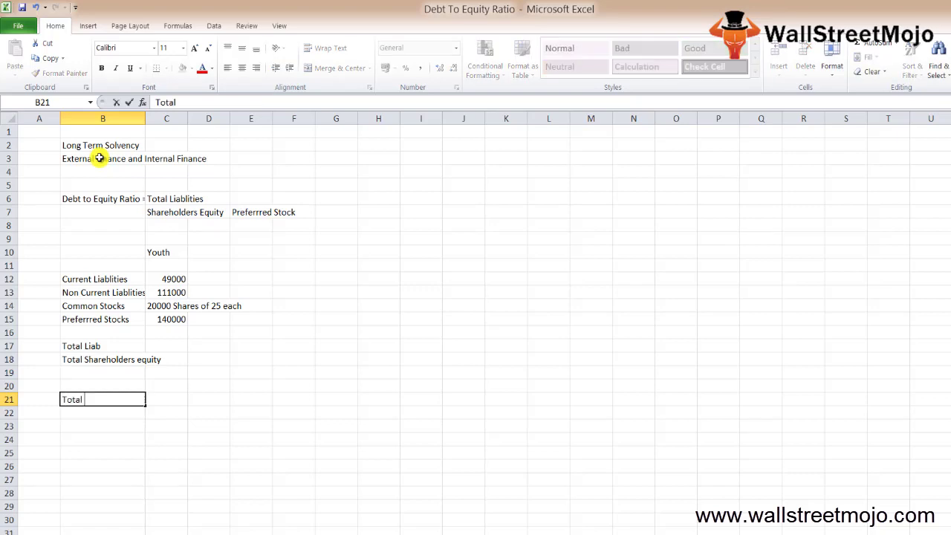
pyautogui.write('Liab =')
pyautogui.press('Tab')
pyautogui.write('Cur')
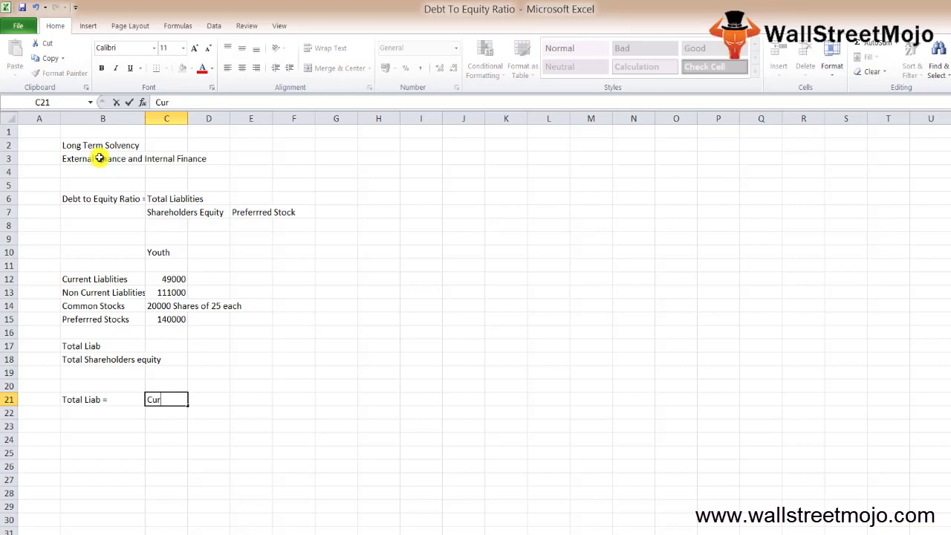
pyautogui.write('rent Liab + Non curren')
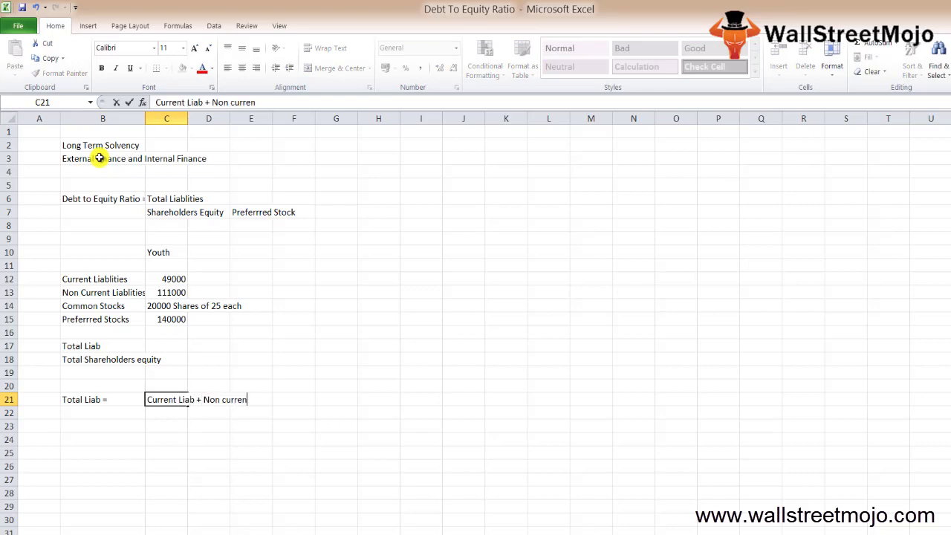
pyautogui.write('t Liab')
pyautogui.press('Return')
# Step: Calculate total liabilities in cell C22 with the formula =C12+C13
pyautogui.write('=')
pyautogui.press('Up')
pyautogui.press('Up')
pyautogui.press('Up')
pyautogui.press('Up')
pyautogui.press('Up')
pyautogui.press('Up')
pyautogui.press('Up')
pyautogui.press('Up')
pyautogui.press('Up')
pyautogui.press('Up')
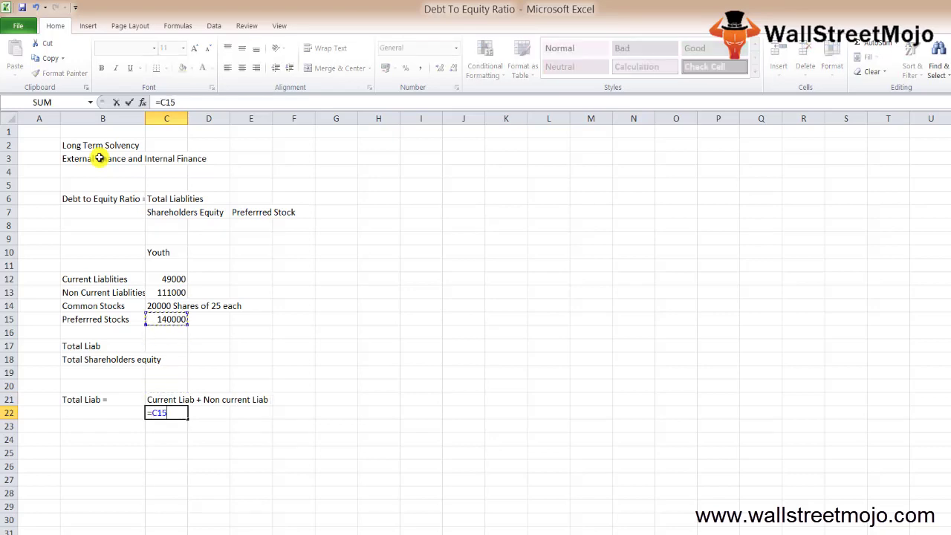
pyautogui.write('+')
pyautogui.press('Up')
pyautogui.press('Up')
pyautogui.press('Up')
pyautogui.press('Up')
pyautogui.press('Up')
pyautogui.press('Up')
pyautogui.press('Up')
pyautogui.press('Up')
pyautogui.press('Up')
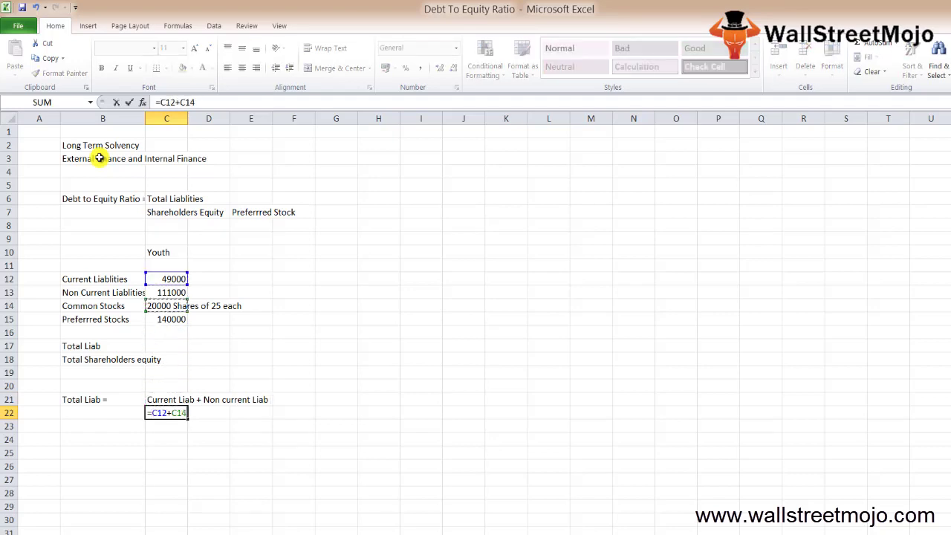
pyautogui.press('Return')
pyautogui.press('Up')
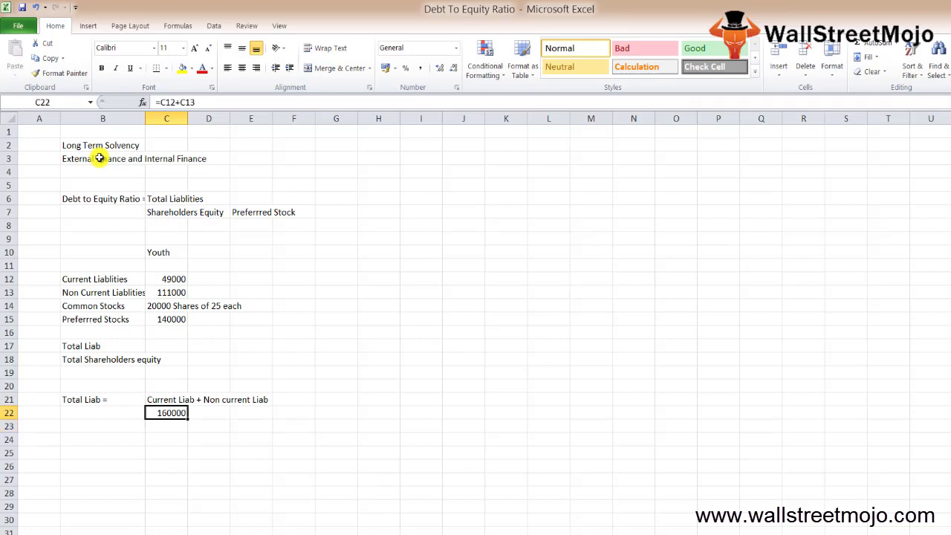
# Step: Enter the label "Total Shareholders equity" in cell B25 and select cell D25
pyautogui.press('Up')
pyautogui.press('Down')
pyautogui.press('Left')
pyautogui.press('Down')
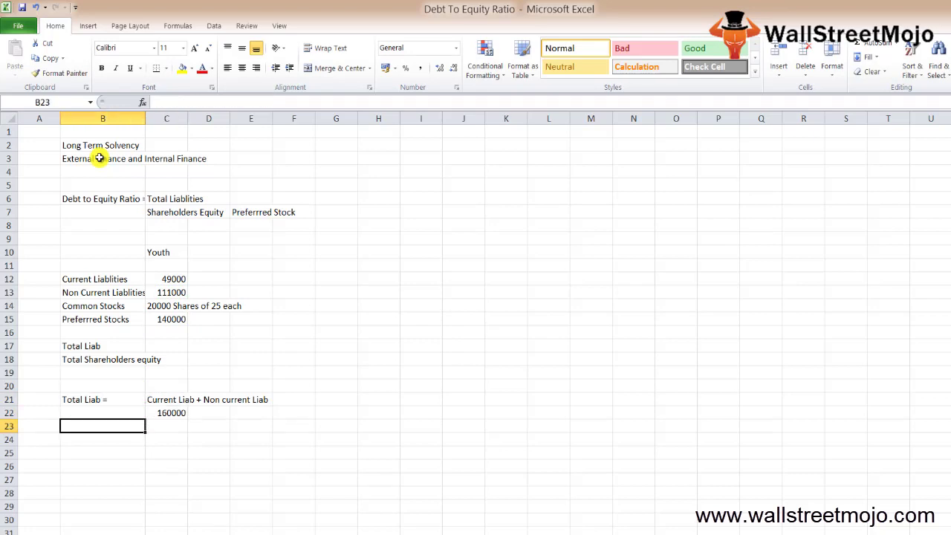
pyautogui.press('Down')
pyautogui.press('Down')
pyautogui.write('Tota')
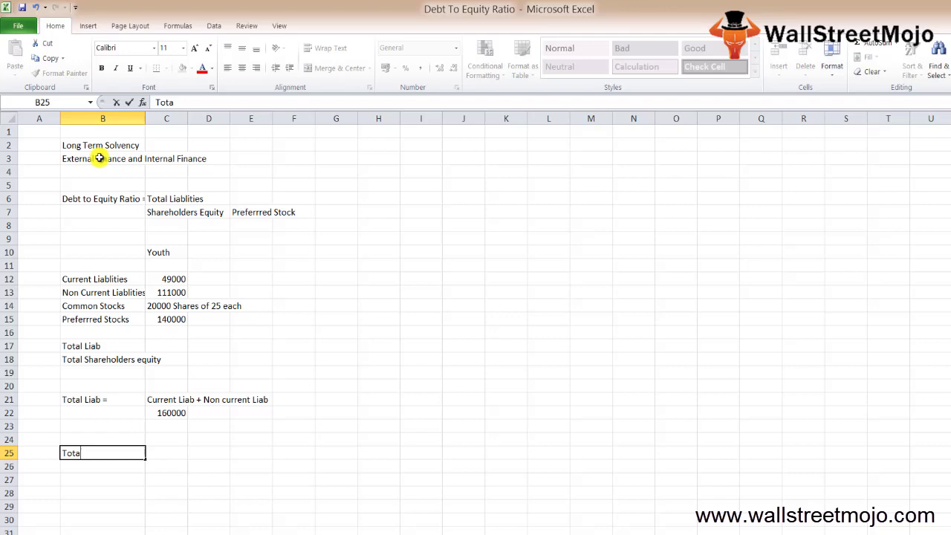
pyautogui.write('l Shareholders equity')
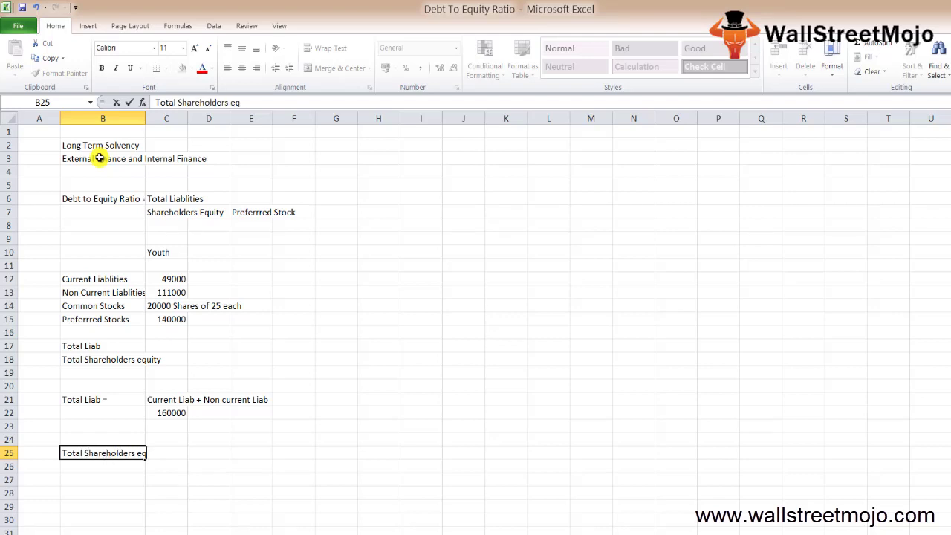
pyautogui.press('Return')
pyautogui.press('Up')
pyautogui.press('Right')
pyautogui.press('Right')
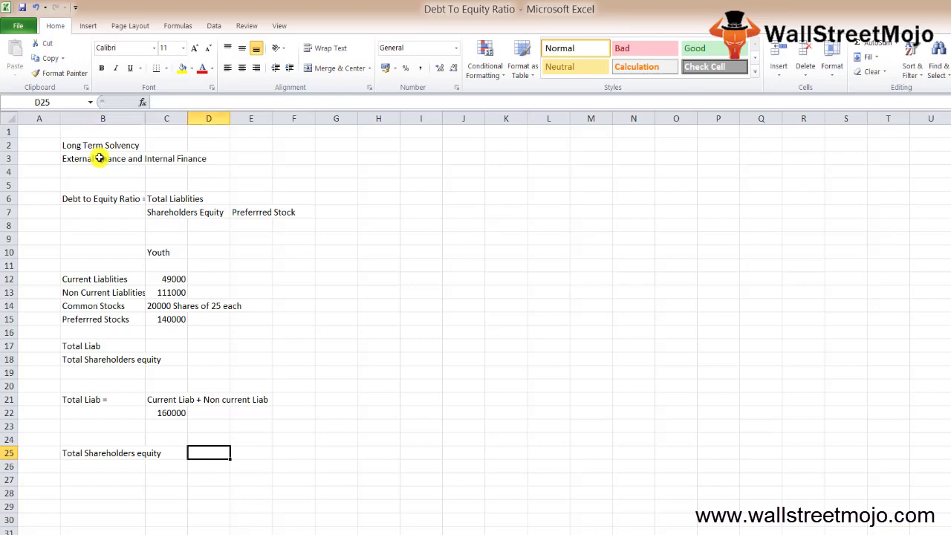
pyautogui.write('=Com')
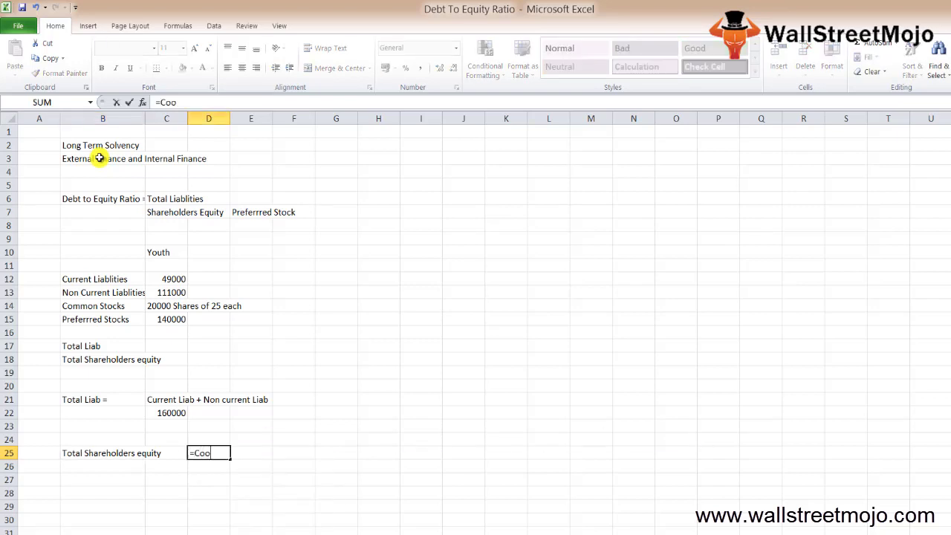
pyautogui.write('mo')
pyautogui.press('BackSpace')
pyautogui.press('BackSpace')
pyautogui.press('BackSpace')
pyautogui.press('BackSpace')
pyautogui.press('BackSpace')
pyautogui.press('BackSpace')
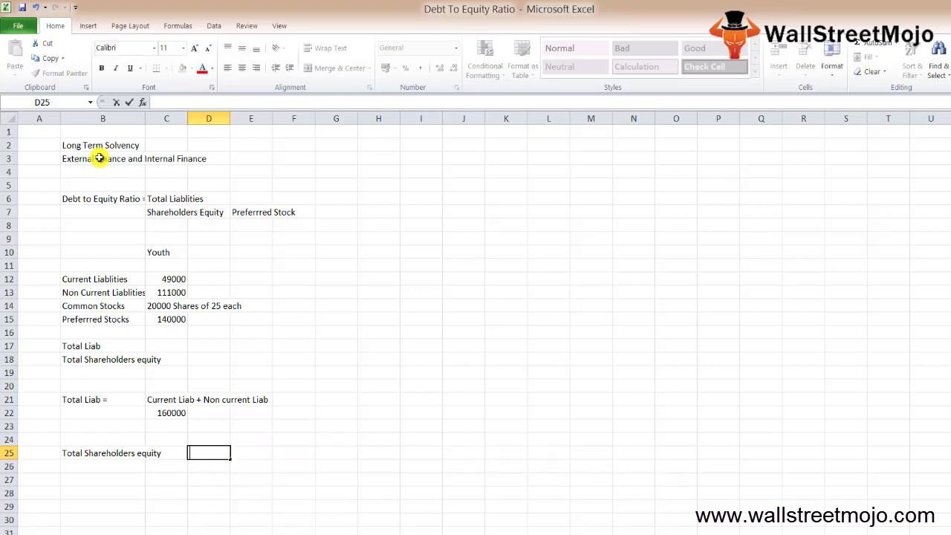
# Step: Enter the definition "common stock + preferrred stock" in cell D25 beside the shareholders equity label
pyautogui.write('common stock + pre')
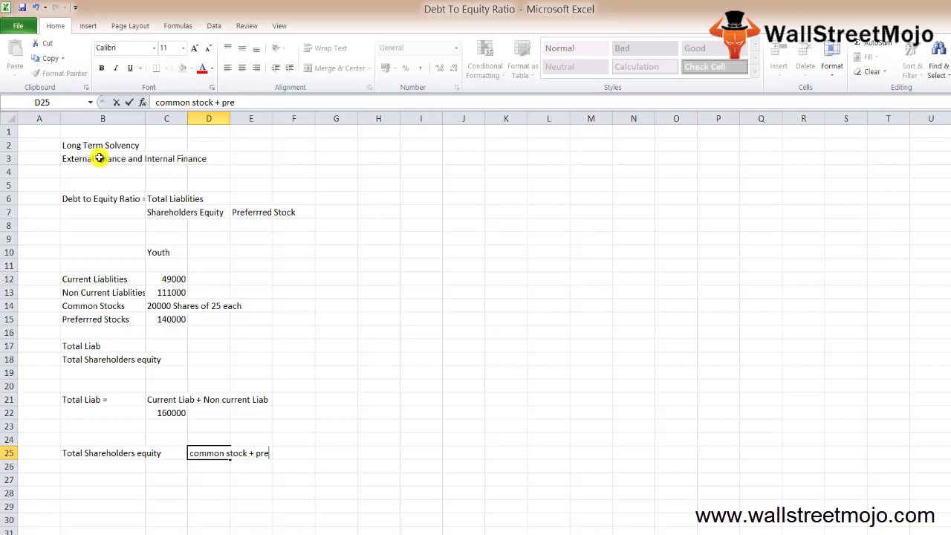
pyautogui.write('ferrred stock')
pyautogui.press('Return')
# Step: Calculate total shareholders equity in cell D27 with the formula =(20000*25)+140000
pyautogui.press('Down')
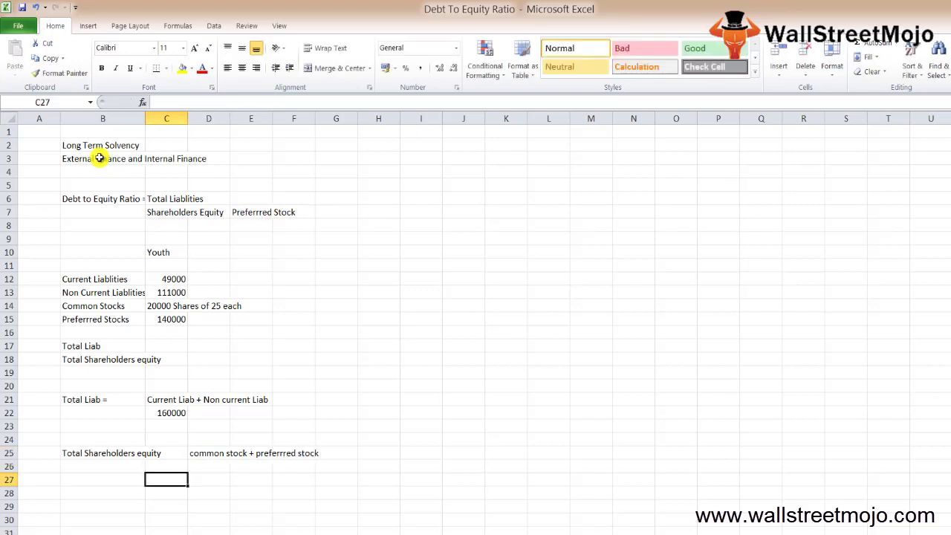
pyautogui.press('Right')
pyautogui.write('=')
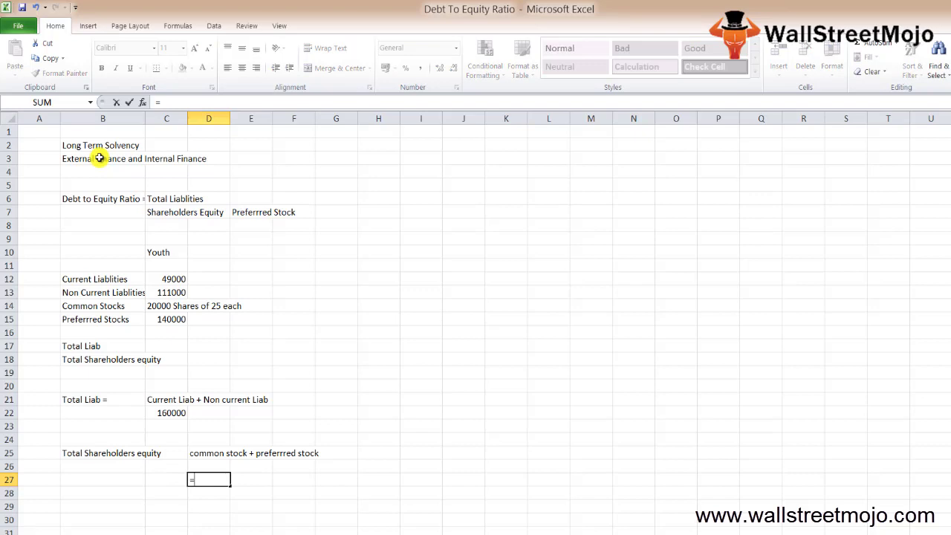
pyautogui.write('(20000*')
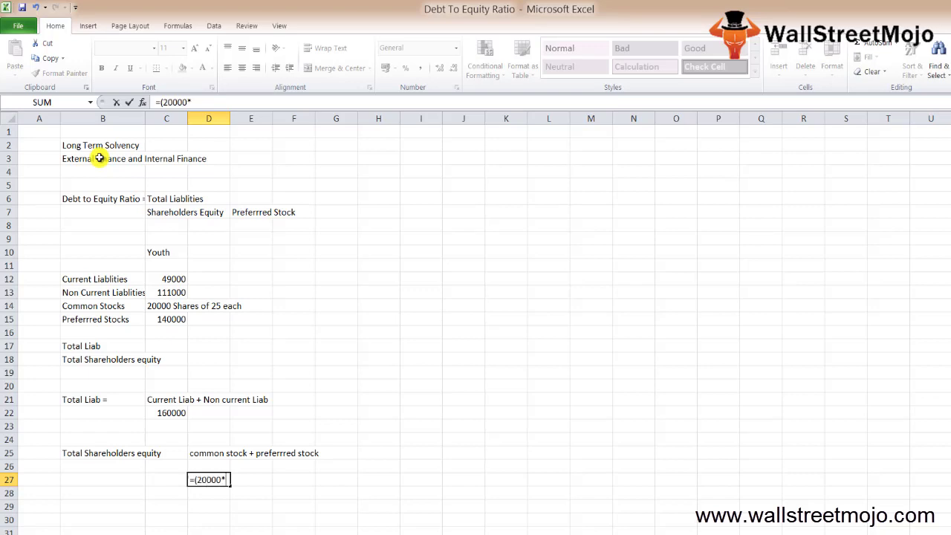
pyautogui.write('25)+140000')
pyautogui.press('Return')
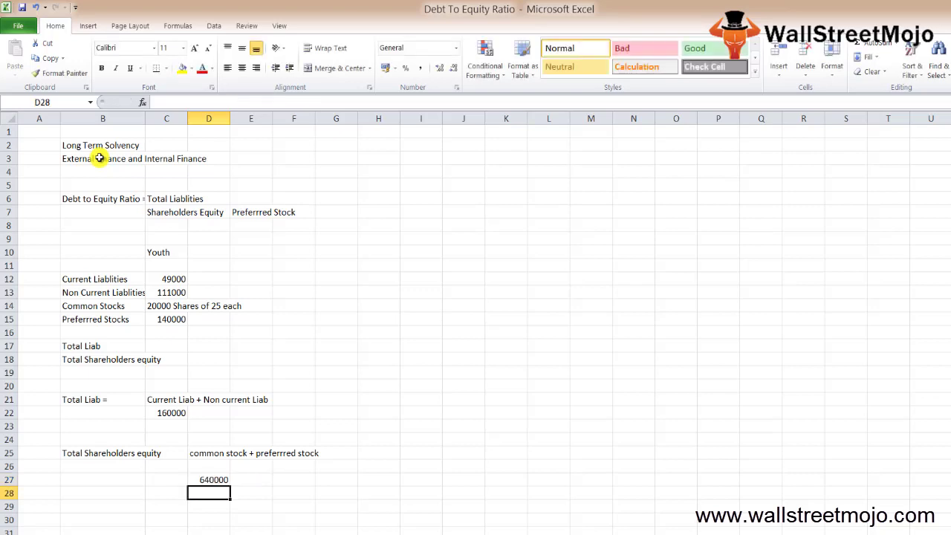
pyautogui.press('Up')
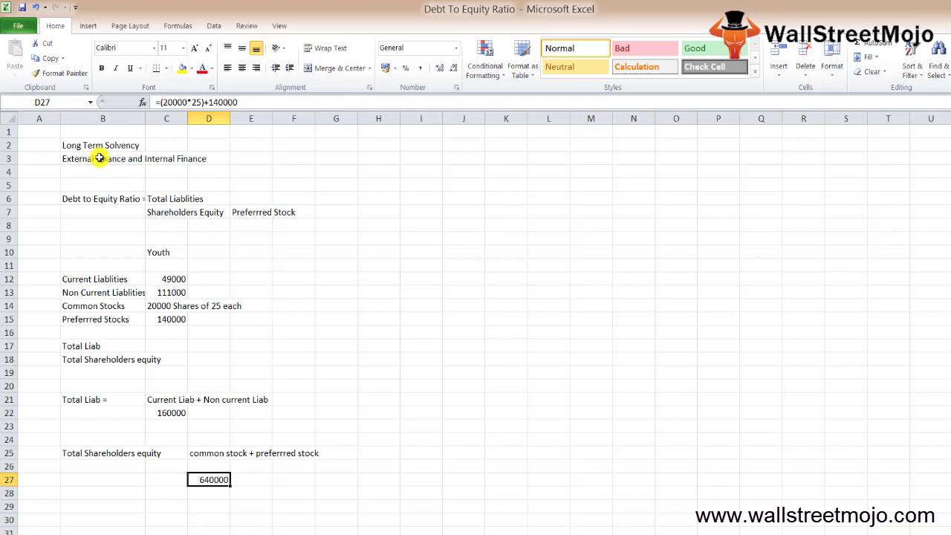
# Step: Enter the label "Debt to Equity Formulla" in cell B30
pyautogui.press('Down')
pyautogui.press('Left')
pyautogui.press('Down')
pyautogui.press('Left')
pyautogui.press('Left')
pyautogui.press('Down')
pyautogui.press('Down')
pyautogui.press('Down')
pyautogui.press('Down')
pyautogui.press('Down')
pyautogui.press('Down')
pyautogui.press('Down')
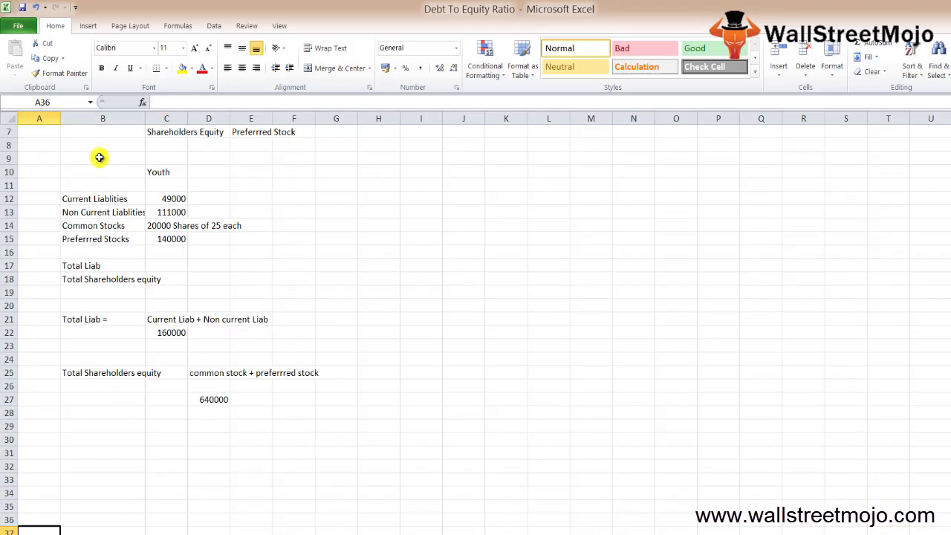
pyautogui.press('Down')
pyautogui.press('Down')
pyautogui.press('Down')
pyautogui.press('Down')
pyautogui.press('Down')
pyautogui.press('Down')
pyautogui.press('Down')
pyautogui.press('Up')
pyautogui.press('Up')
pyautogui.press('Up')
pyautogui.press('Up')
pyautogui.press('Up')
pyautogui.press('Up')
pyautogui.press('Up')
pyautogui.press('Up')
pyautogui.press('Up')
pyautogui.press('Up')
pyautogui.press('Up')
pyautogui.press('Up')
pyautogui.press('Up')
pyautogui.press('Right')
pyautogui.press('Right')
pyautogui.press('Left')
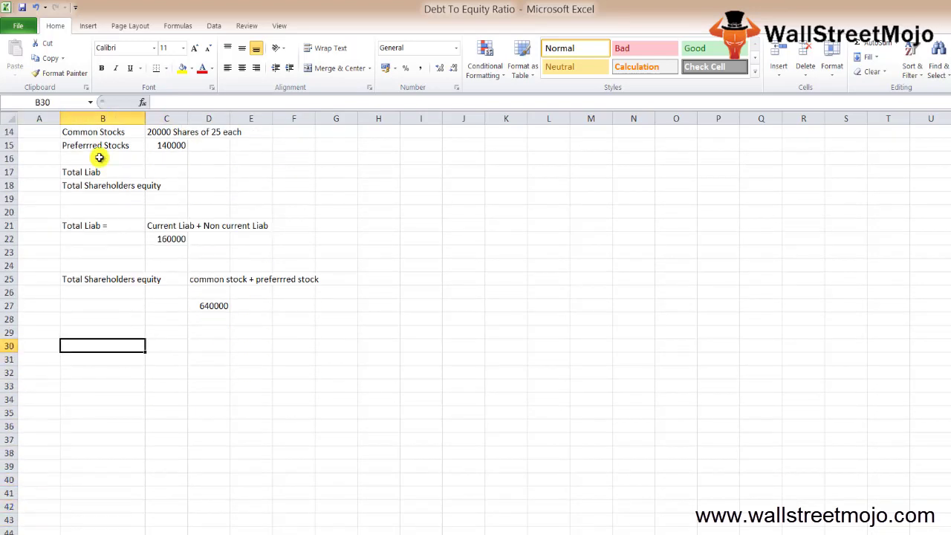
pyautogui.write('Debt to')
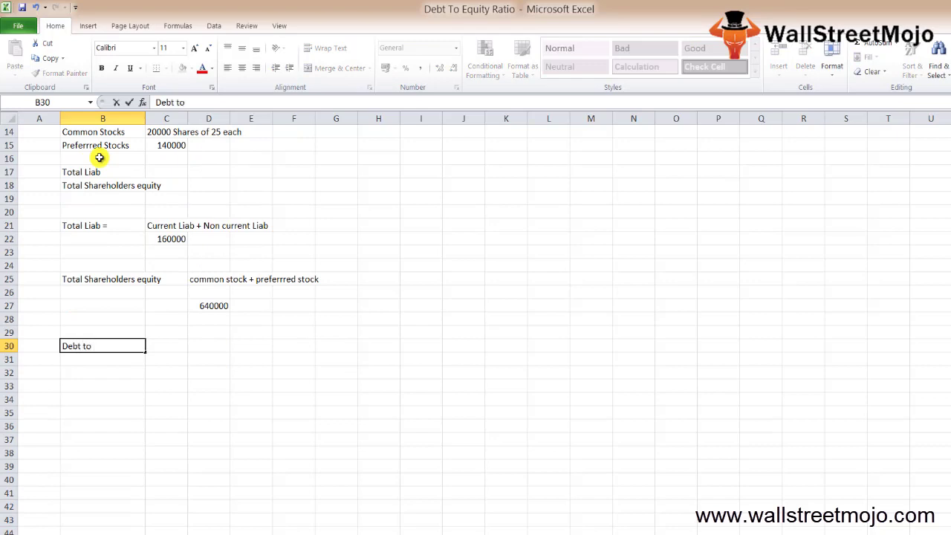
pyautogui.write(' Equty')
pyautogui.press('BackSpace')
pyautogui.press('BackSpace')
pyautogui.write('ity Formulla')
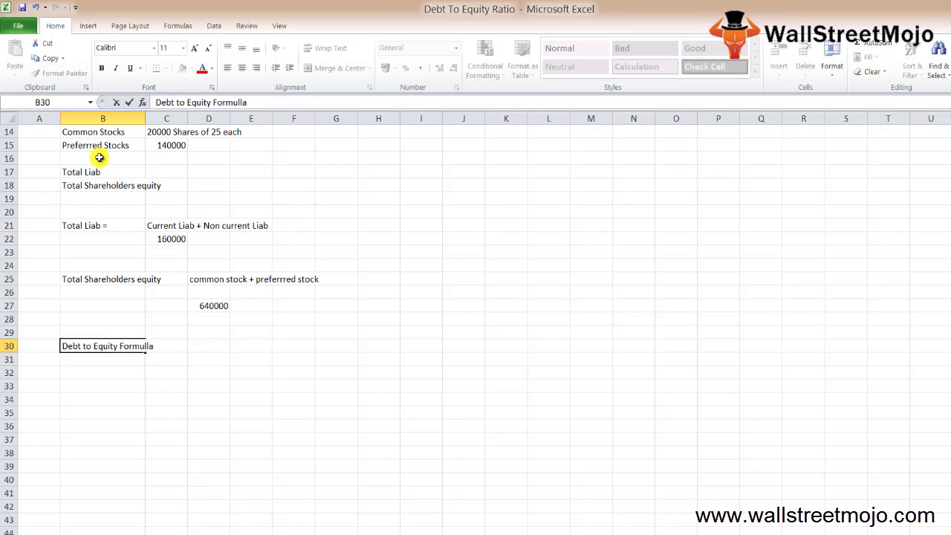
# Step: Enter "Total Liab" in cell D30 and "Total shareholders ewuity" in cell D31 beside the debt to equity label
pyautogui.press('Tab')
pyautogui.press('Tab')
pyautogui.write('Total L')
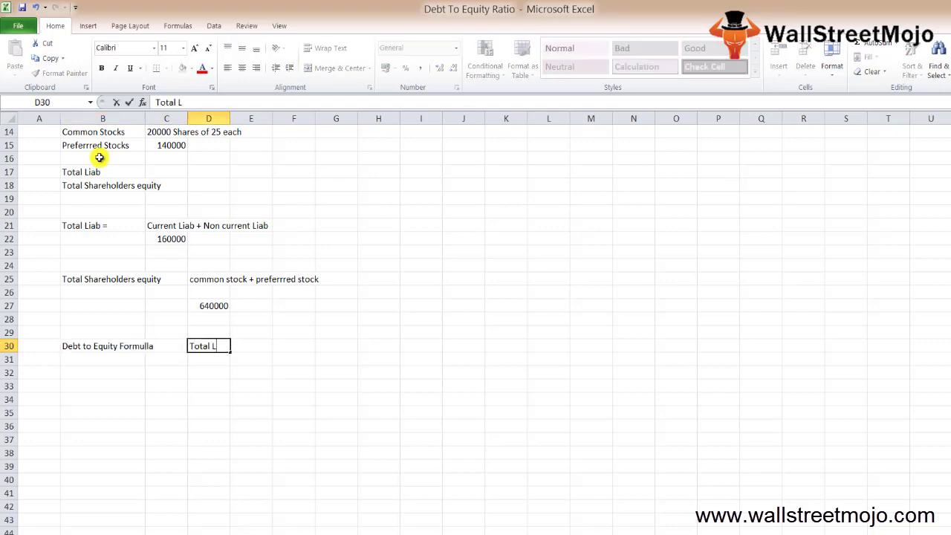
pyautogui.write('iab')
pyautogui.press('Return')
pyautogui.write('Total ')
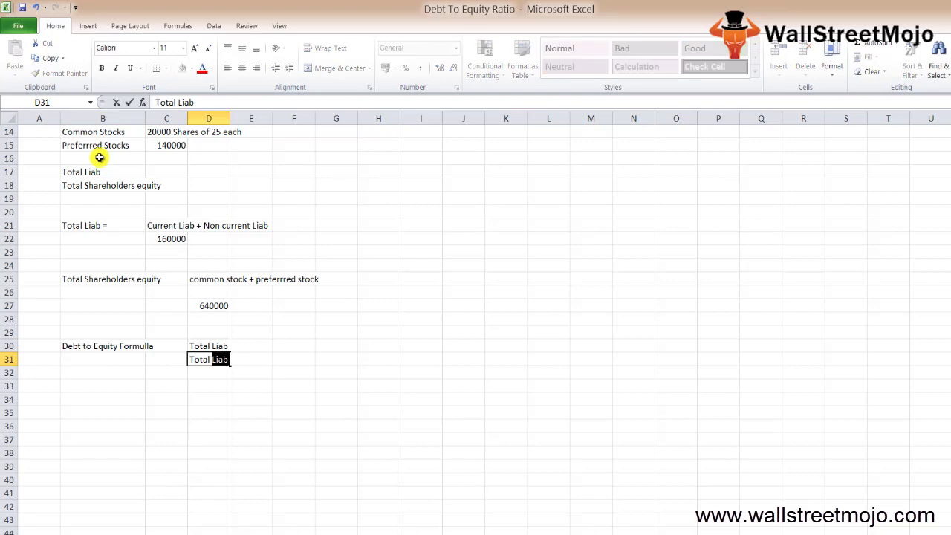
pyautogui.write('shareholder ')
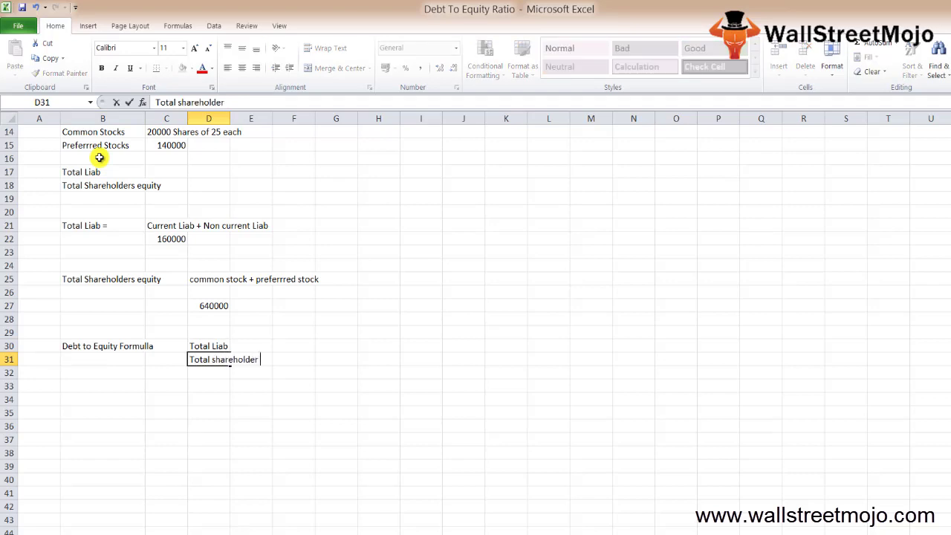
pyautogui.write('s ewuity')
pyautogui.press('Return')
pyautogui.press('Return')
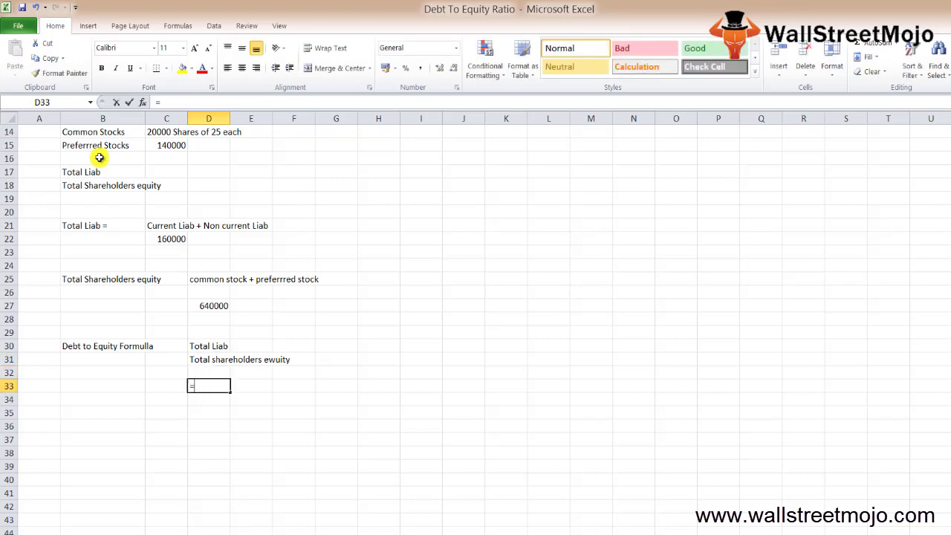
# Step: Calculate the debt to equity ratio in cell D33 with the formula =C22/D27
pyautogui.write('=')
pyautogui.press('Up')
pyautogui.press('Up')
pyautogui.press('Up')
pyautogui.press('Up')
pyautogui.press('Up')
pyautogui.press('Up')
pyautogui.press('Up')
pyautogui.press('Up')
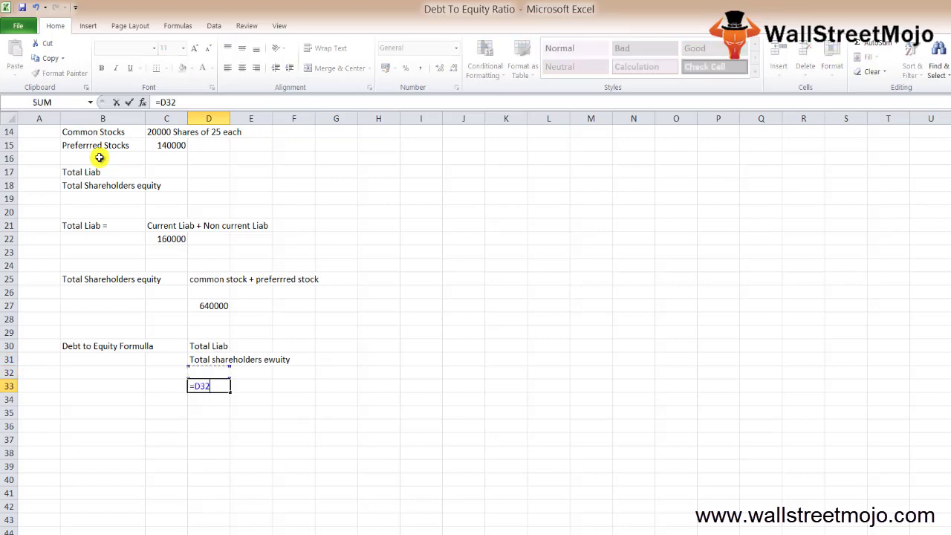
pyautogui.press('Up')
pyautogui.press('Up')
pyautogui.press('Up')
pyautogui.press('Left')
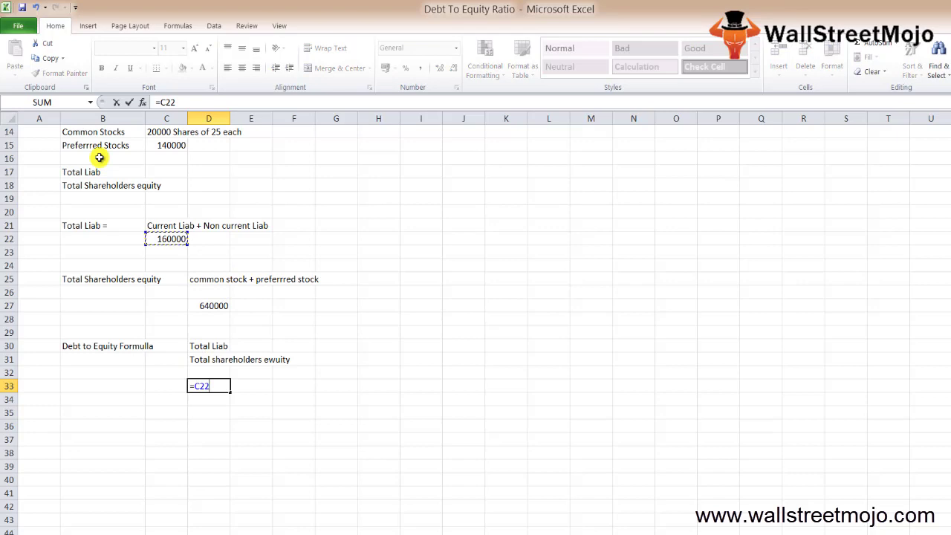
pyautogui.write('/')
pyautogui.press('Up')
pyautogui.press('Up')
pyautogui.press('Up')
pyautogui.press('Up')
pyautogui.press('Up')
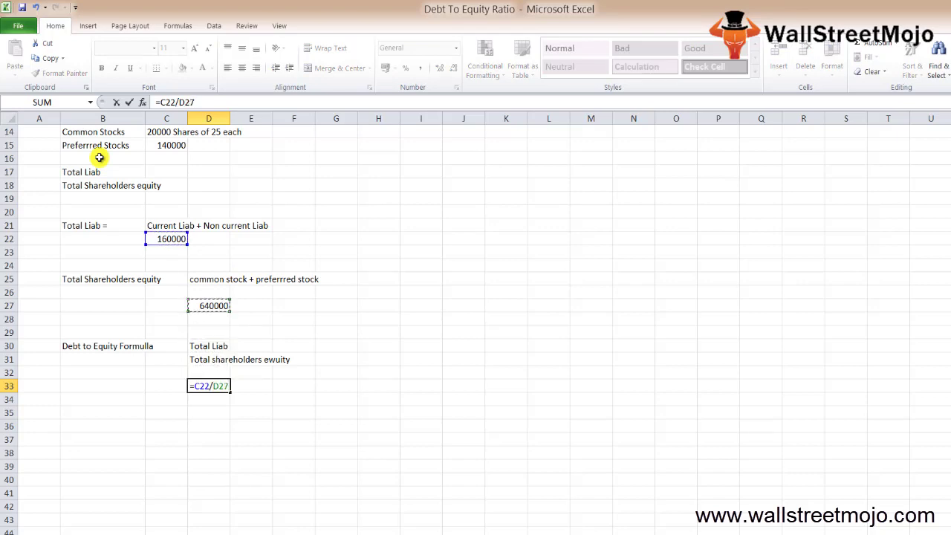
pyautogui.press('Return')
pyautogui.press('Up')
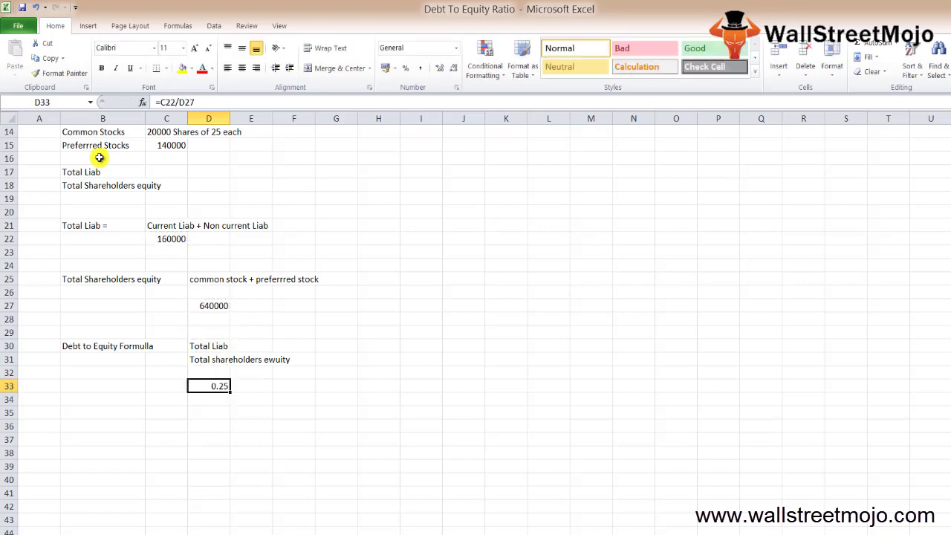
# Step: Enter the benchmark ratio 2:01 in cell C35 below the debt to equity calculation
pyautogui.press('Down')
pyautogui.press('Down')
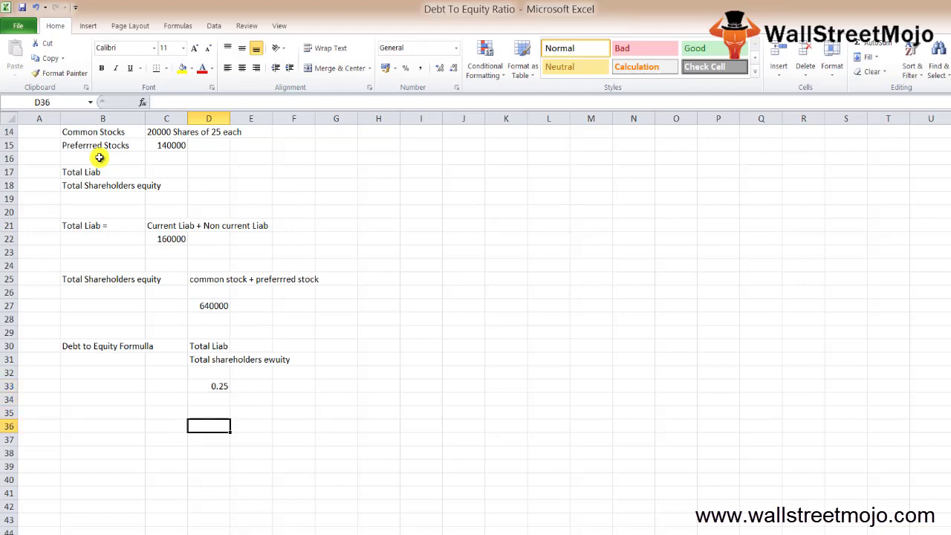
pyautogui.press('Left')
pyautogui.press('Up')
pyautogui.press('Up')
pyautogui.press('Right')
pyautogui.press('Down')
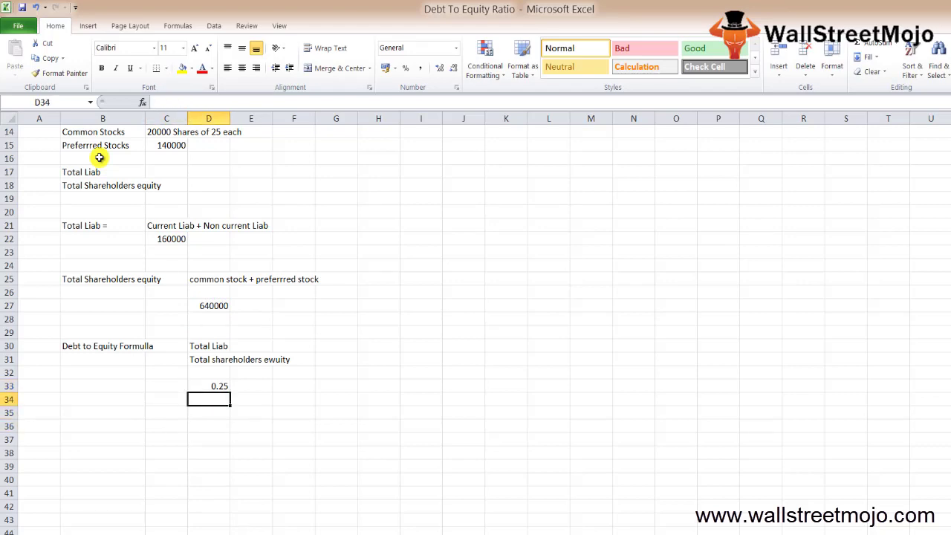
pyautogui.press('Left')
pyautogui.press('Down')
pyautogui.write('20')
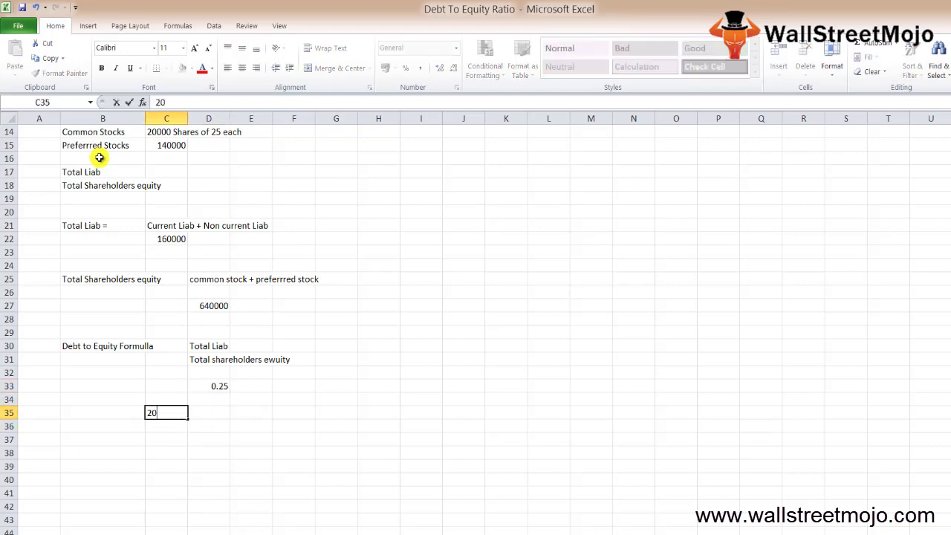
pyautogui.press('BackSpace')
pyautogui.write(':01')
pyautogui.press('Return')
pyautogui.press('Up')
# Step: Enter the remark "Healthy" in cell D35 beside the benchmark ratio
pyautogui.press('Right')
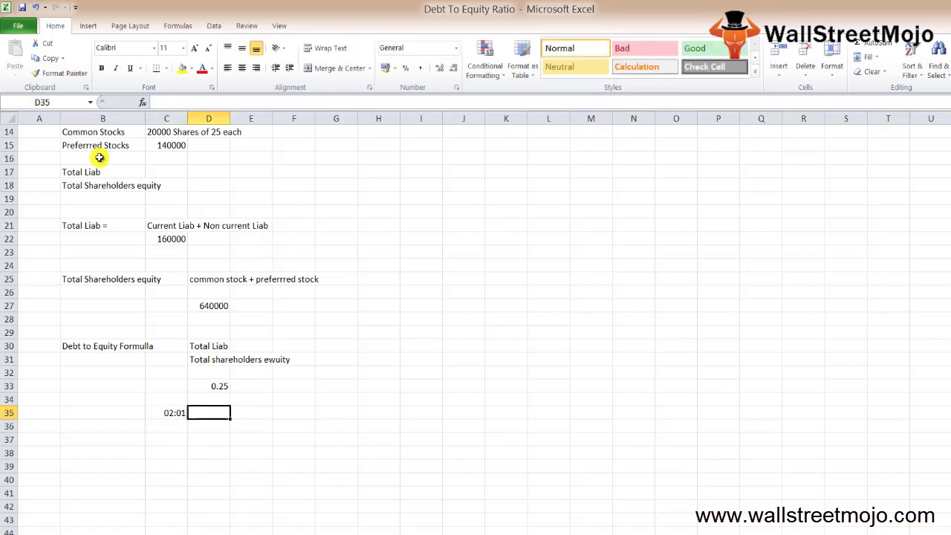
pyautogui.write('Health')
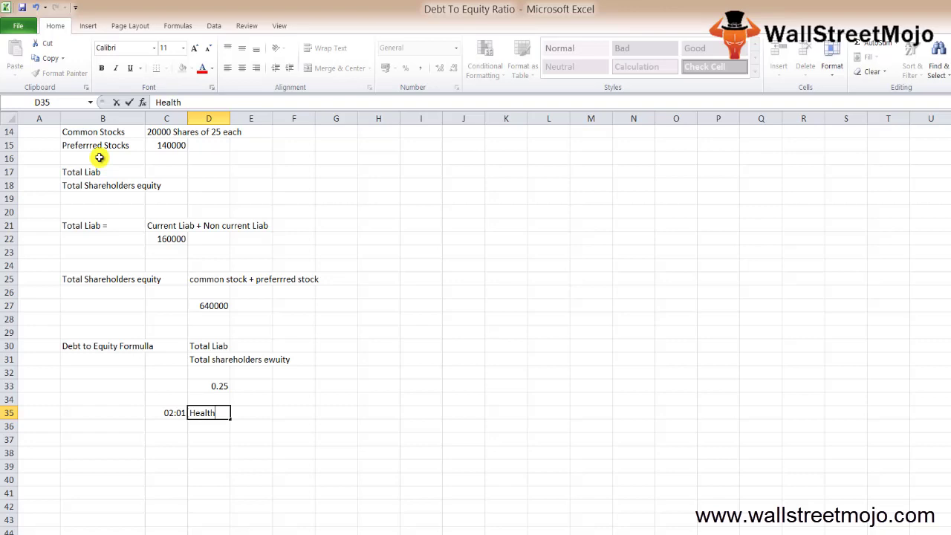
pyautogui.write('y')
pyautogui.press('Return')
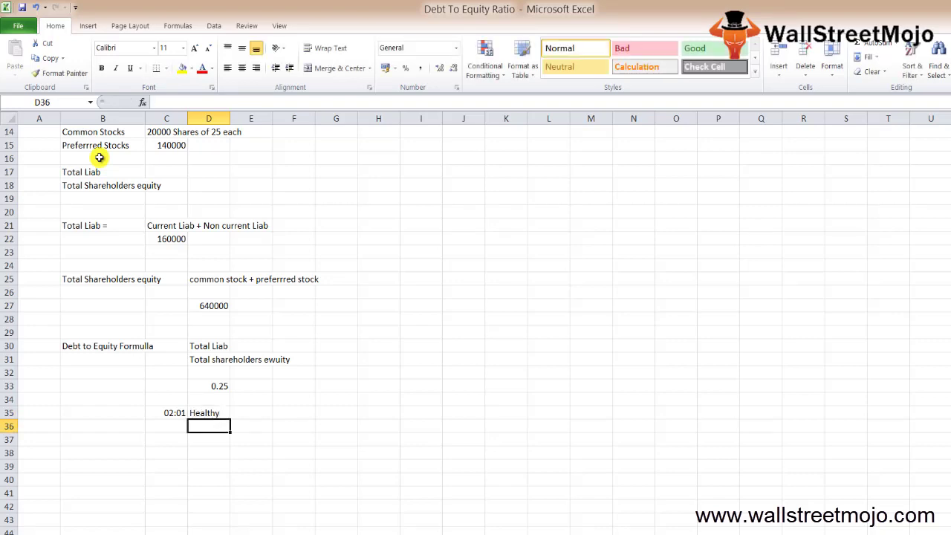
pyautogui.press('Up')
pyautogui.press('Up')
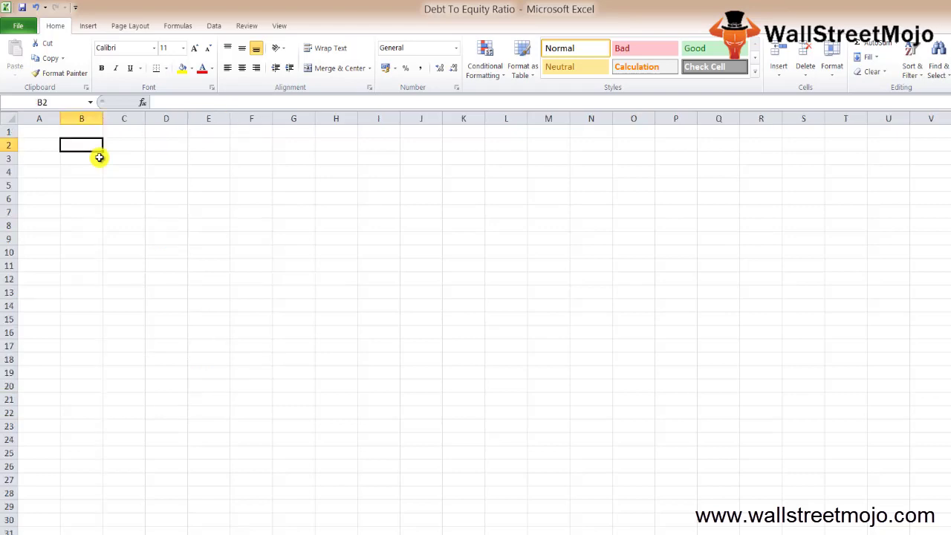
# Step: Enter the heading "Explanation" in cell B2 of the blank sheet
pyautogui.write('Ex')
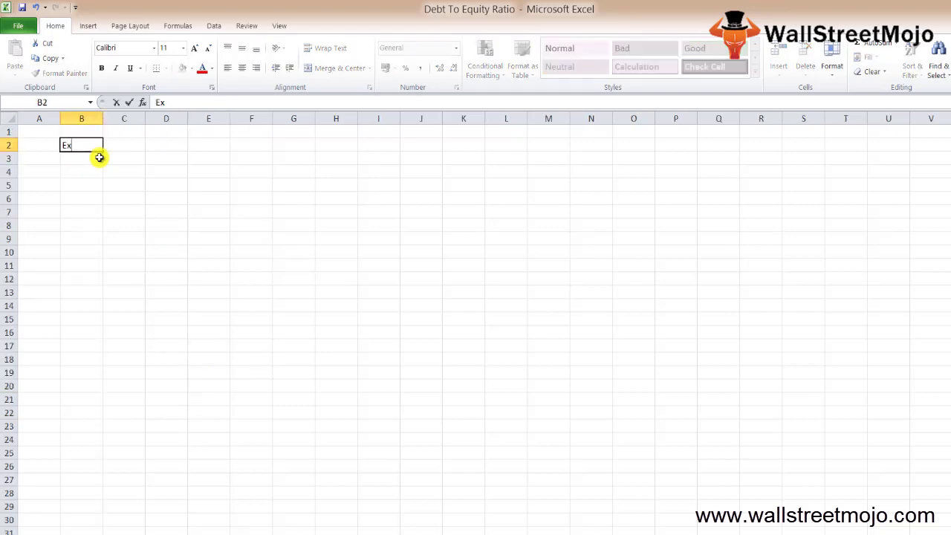
pyautogui.write('planation')
pyautogui.press('Return')
pyautogui.press('Return')
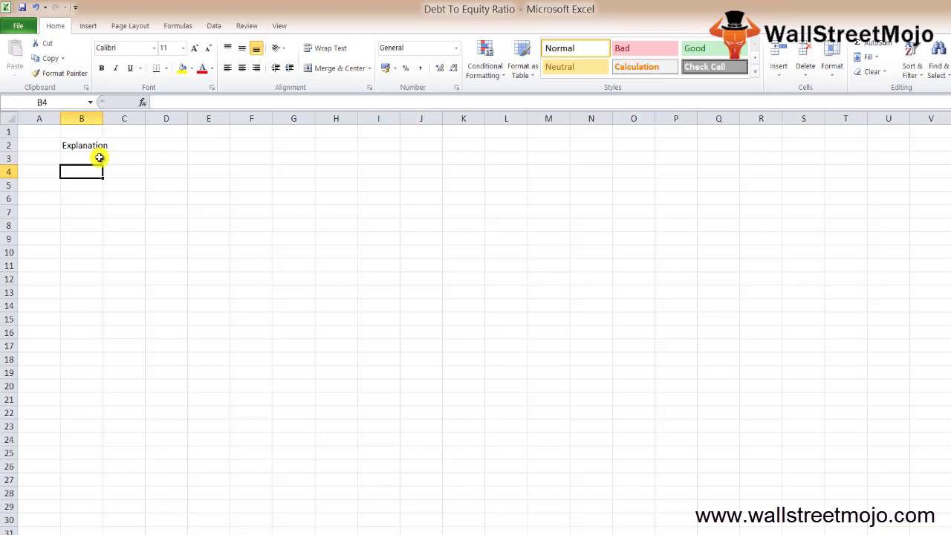
# Step: Enter "Firm is Cap Structure" in cell B4 and "solvent" in cell B5 under the Explanation heading
pyautogui.write('Firm is')
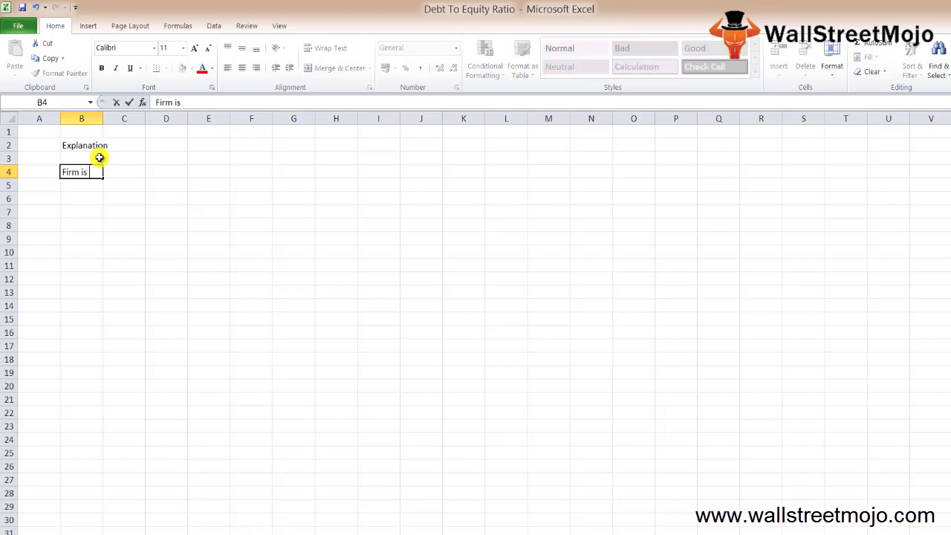
pyautogui.write(' Cap Structure')
pyautogui.press('Return')
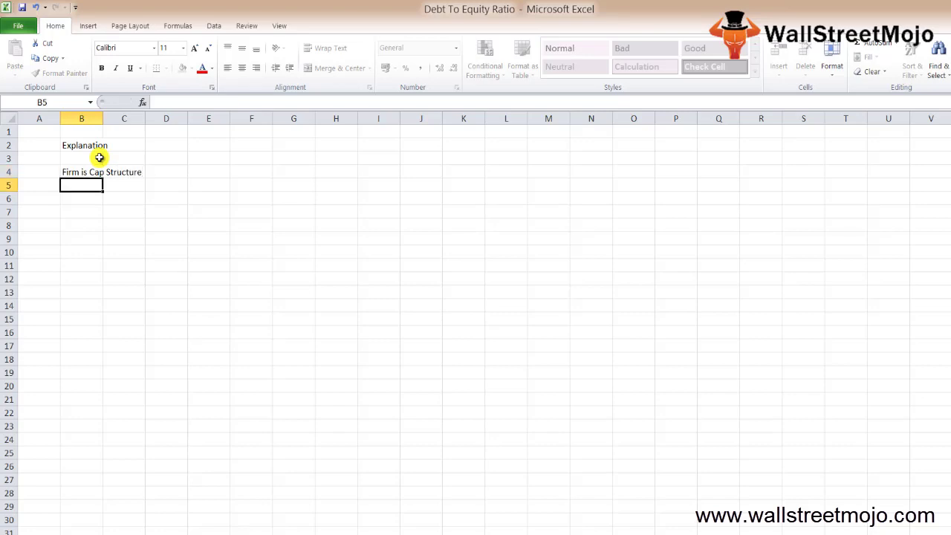
pyautogui.write('solvent')
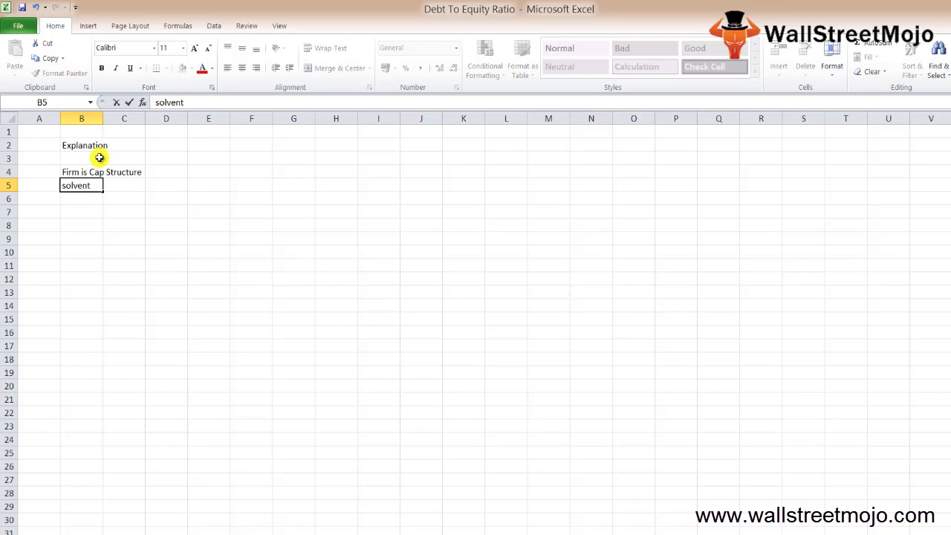
pyautogui.press('Return')
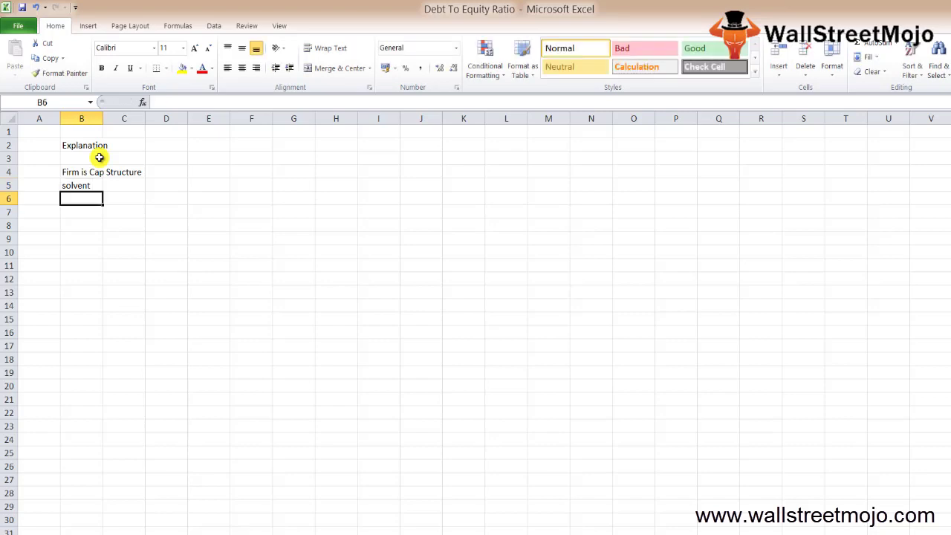
pyautogui.press('Return')
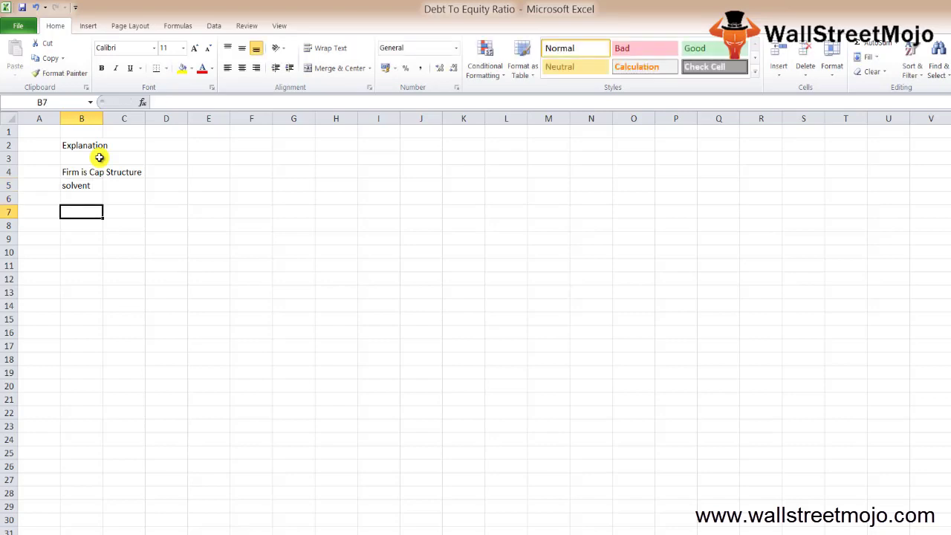
# Step: Enter the heading "Approach" in cell B7 and the condition "Liab > SE" in cell B9
pyautogui.write('Approach')
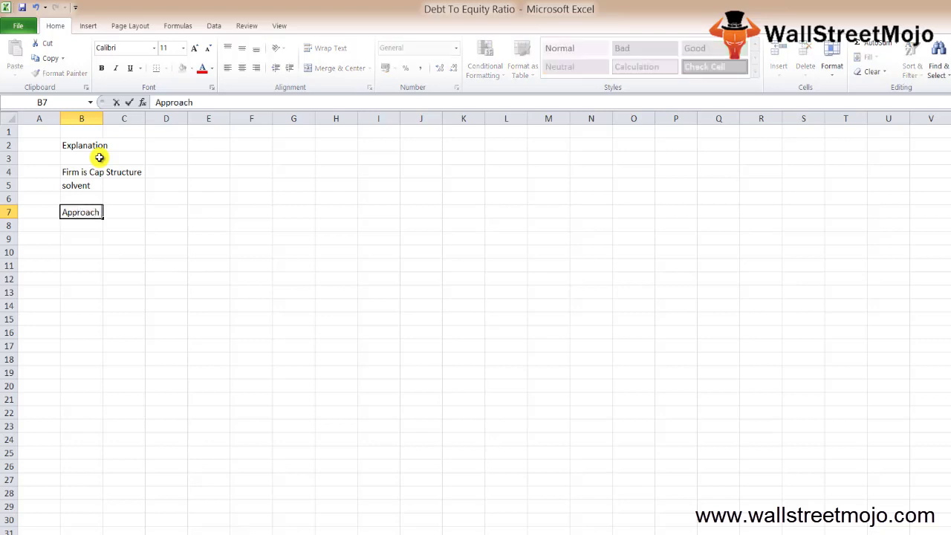
pyautogui.press('Return')
pyautogui.press('Return')
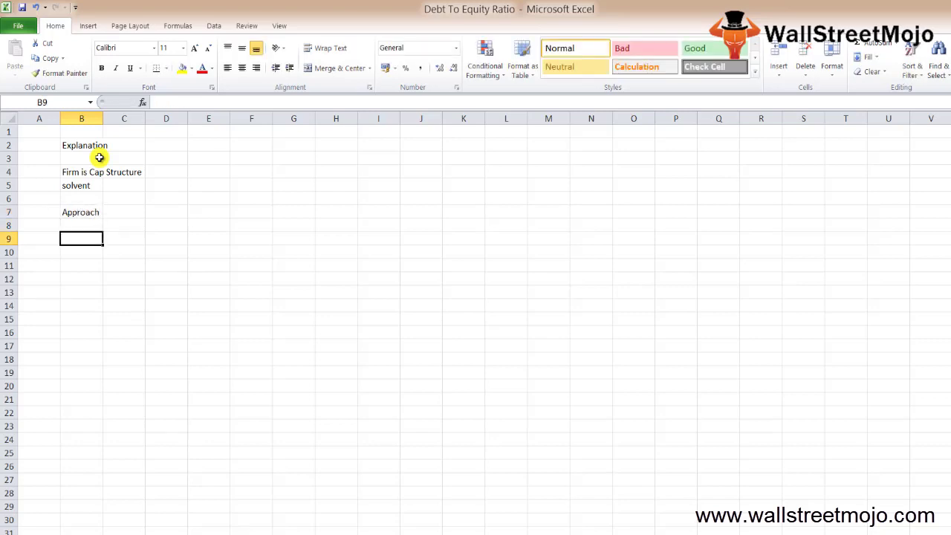
pyautogui.write('Lia')
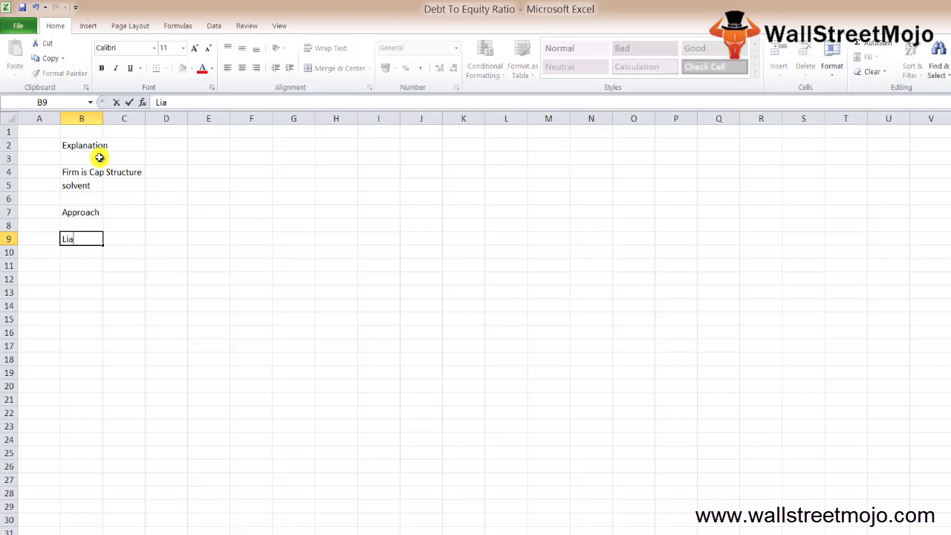
pyautogui.write('b > Share')
pyautogui.press('BackSpace')
pyautogui.press('BackSpace')
pyautogui.press('BackSpace')
pyautogui.press('BackSpace')
pyautogui.write('E')
pyautogui.press('Return')
# Step: Enter the remark "Risky" in cell D9 for the case where liabilities exceed shareholders equity
pyautogui.press('Up')
pyautogui.press('Right')
pyautogui.press('Right')
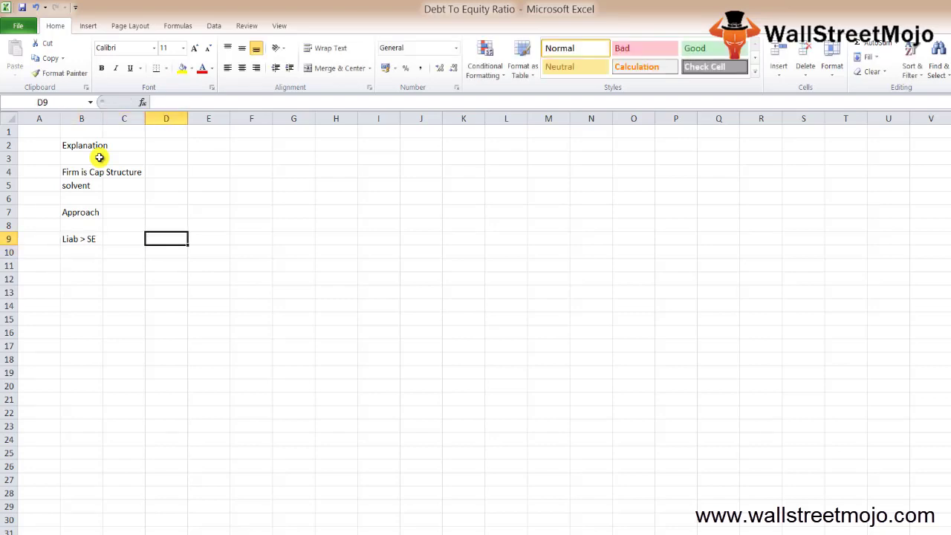
pyautogui.write('Risk')
pyautogui.press('BackSpace')
pyautogui.press('BackSpace')
pyautogui.write('sky')
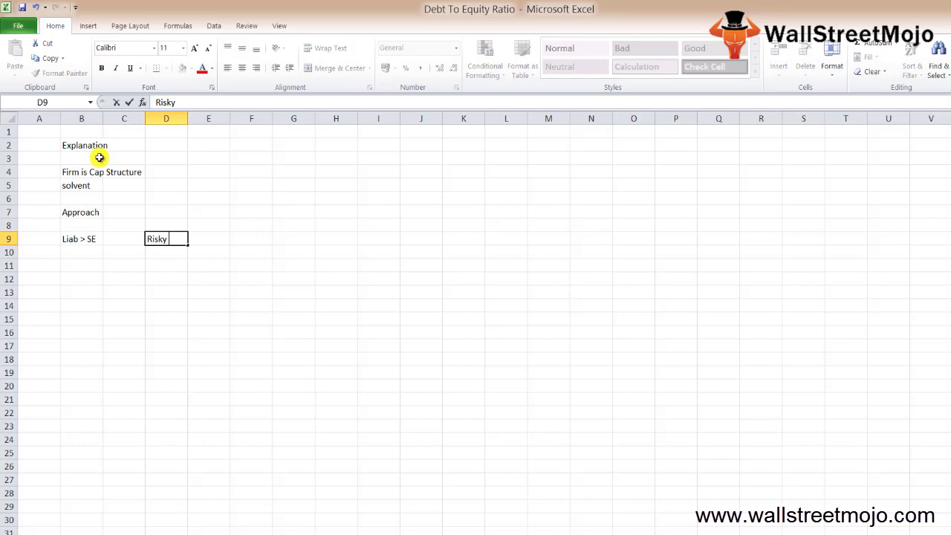
pyautogui.press('Return')
# Step: Enter the condition "Liab < SE" in cell B11, leaving one blank row under the first condition
pyautogui.press('Left')
pyautogui.press('Left')
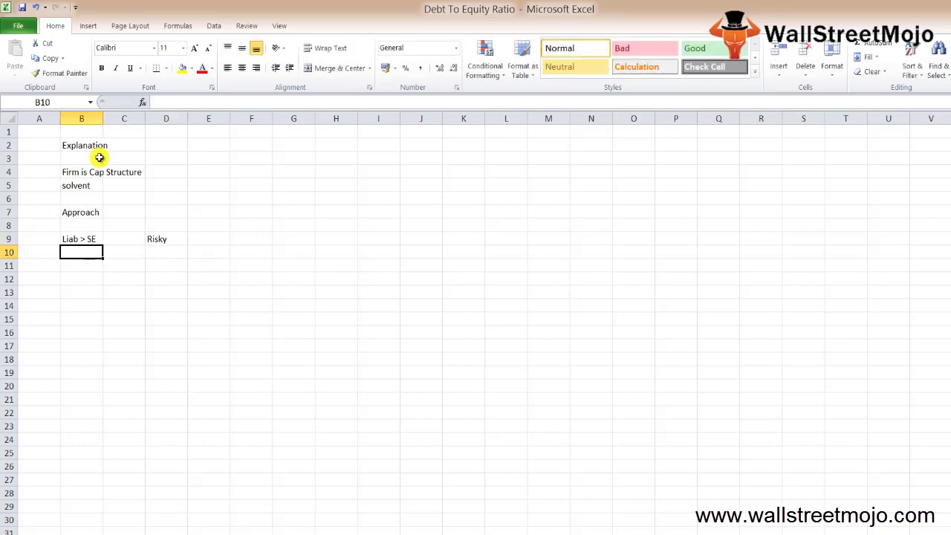
pyautogui.press('Down')
pyautogui.write('Liab ')
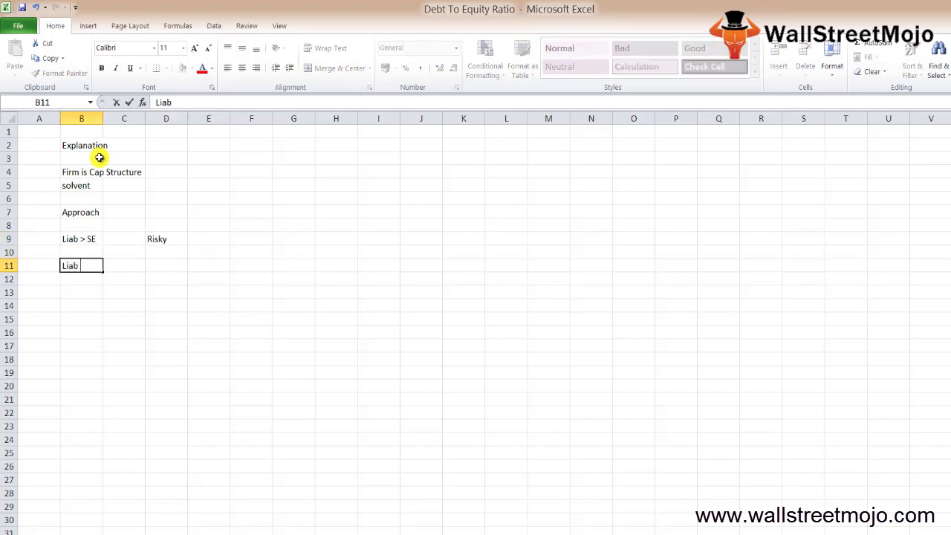
pyautogui.write('< SE')
pyautogui.hotkey('ctrl', 'Return')
# Step: Enter the remark "Cap strc" in cell D11 beside the second condition and select cell B13
pyautogui.press('Right')
pyautogui.press('Right')
pyautogui.press('Right')
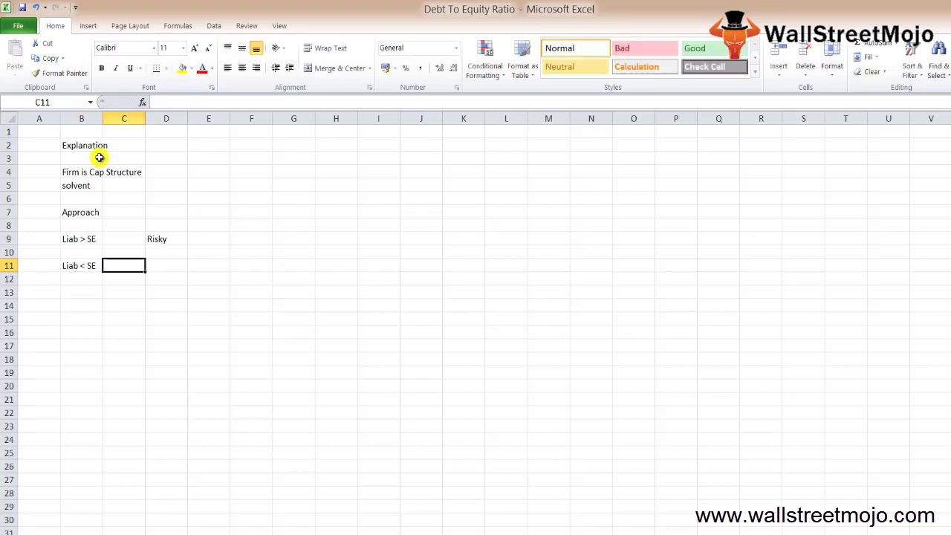
pyautogui.press('Left')
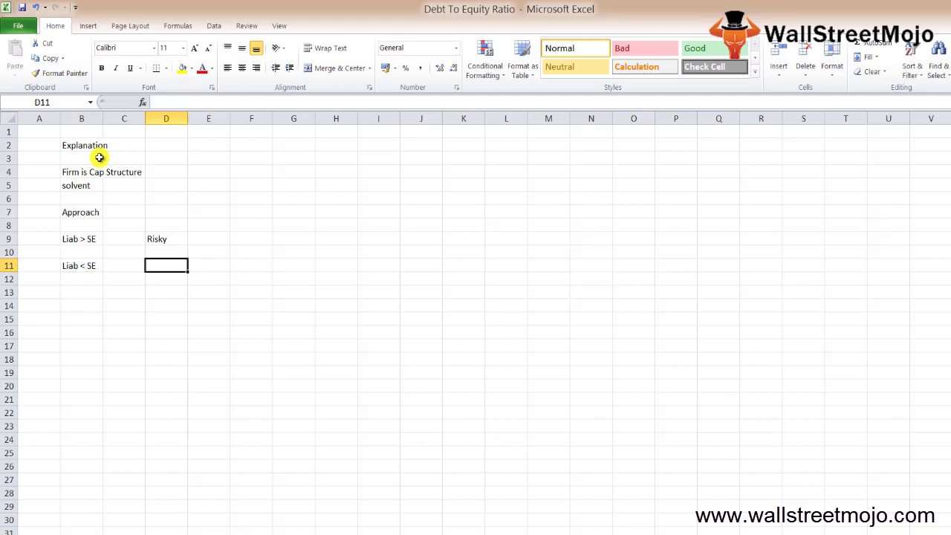
pyautogui.write('Cap strc')
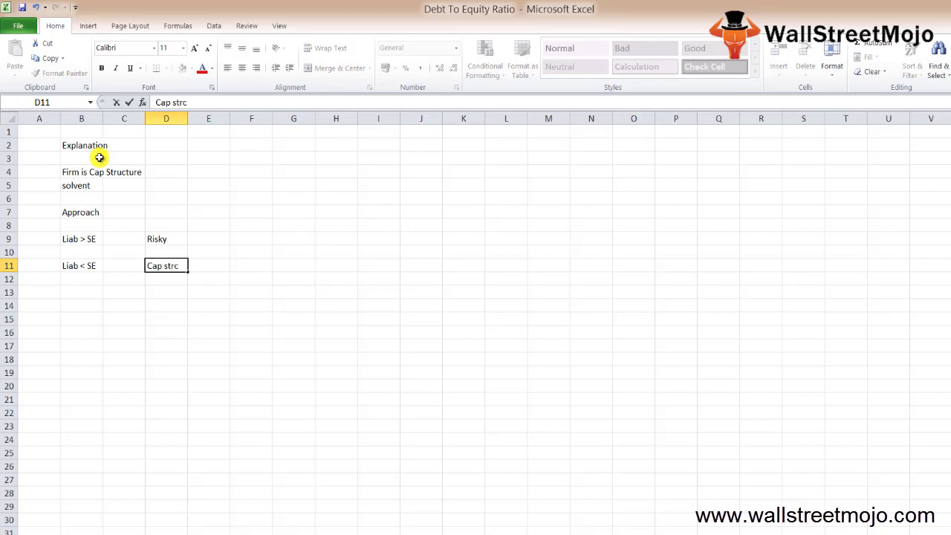
pyautogui.press('Tab')
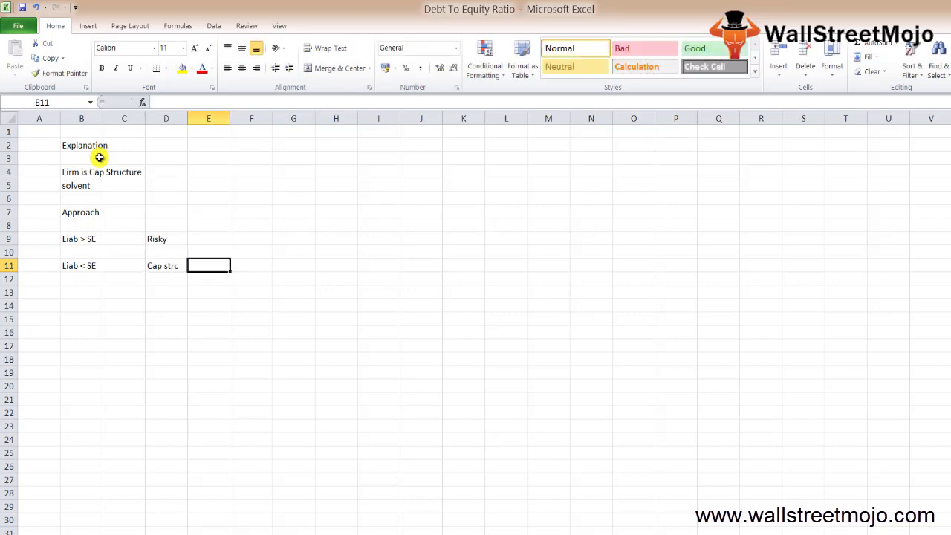
pyautogui.press('Right')
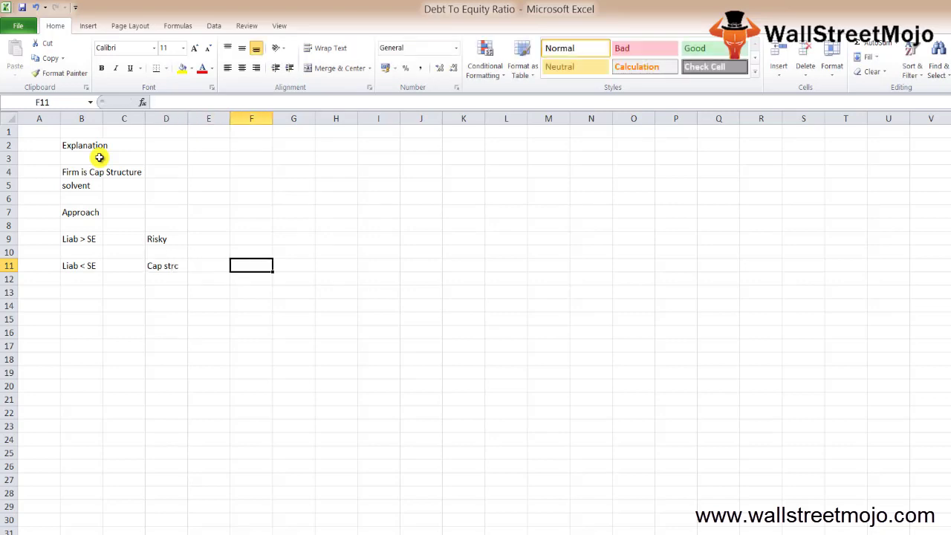
pyautogui.press('Left')
pyautogui.press('Left')
pyautogui.press('Left')
pyautogui.press('Left')
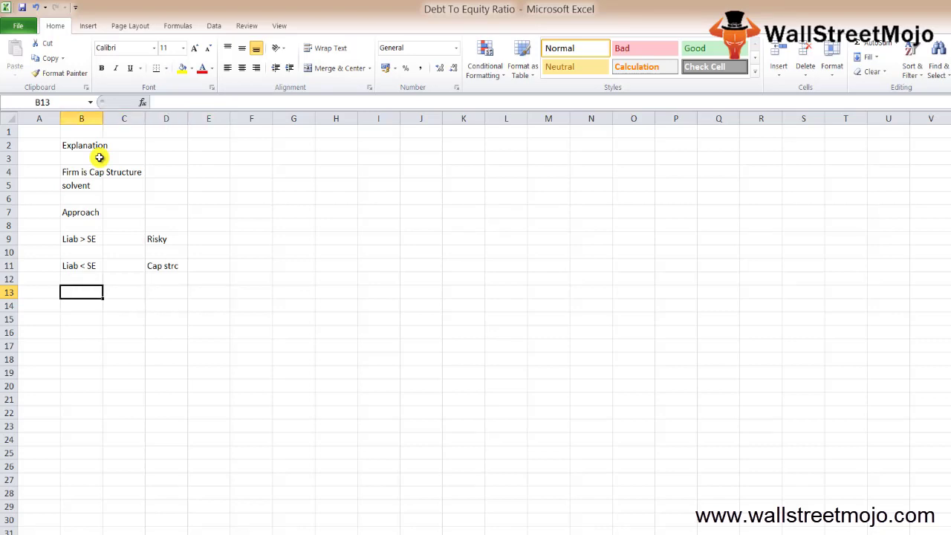
# Step: Enter the note "Internal and external" in cell B13 below the two conditions
pyautogui.write('Internal and')
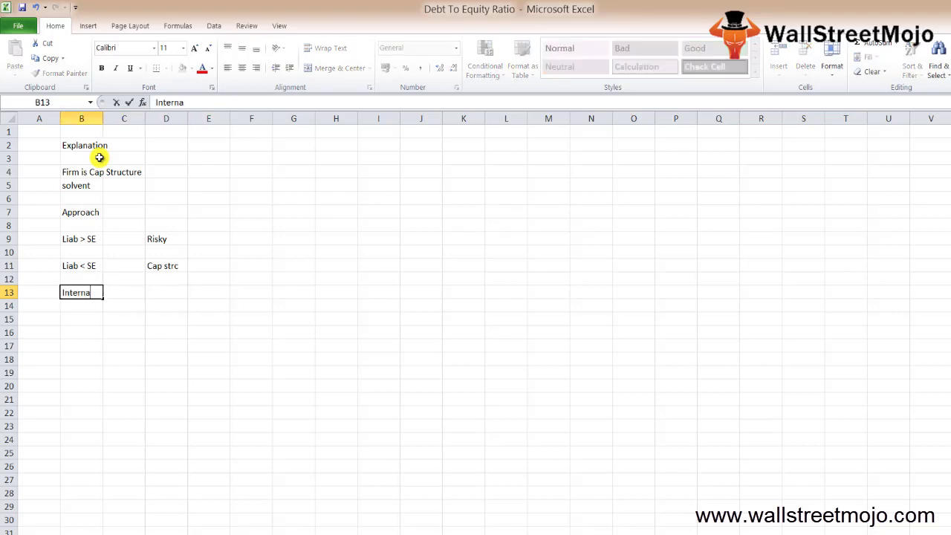
pyautogui.write(' external')
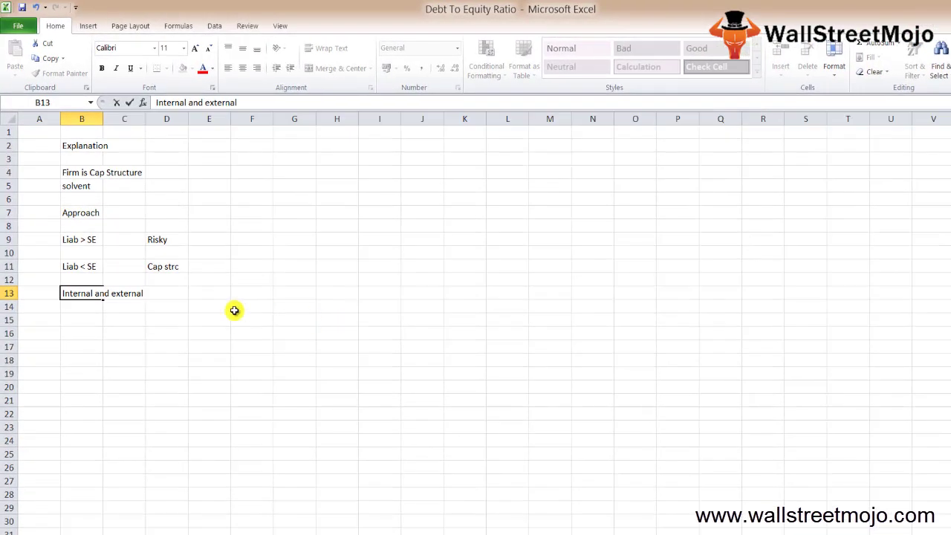
pyautogui.click(235, 311)
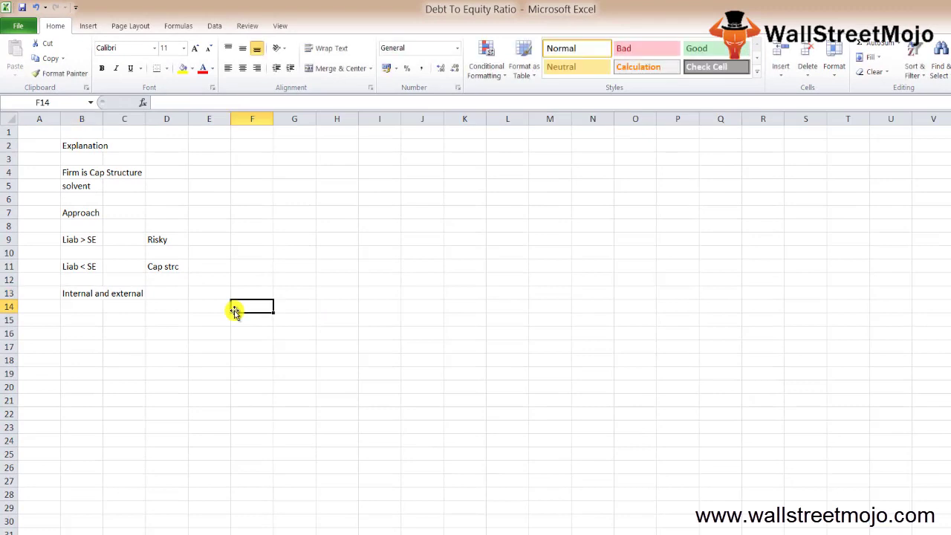
# Step: Enter the heading "USE" in cell B15, leaving one blank row under the internal and external note
pyautogui.press('Down')
pyautogui.press('Down')
pyautogui.press('Left')
pyautogui.press('Left')
pyautogui.press('Left')
pyautogui.press('Left')
pyautogui.press('Up')
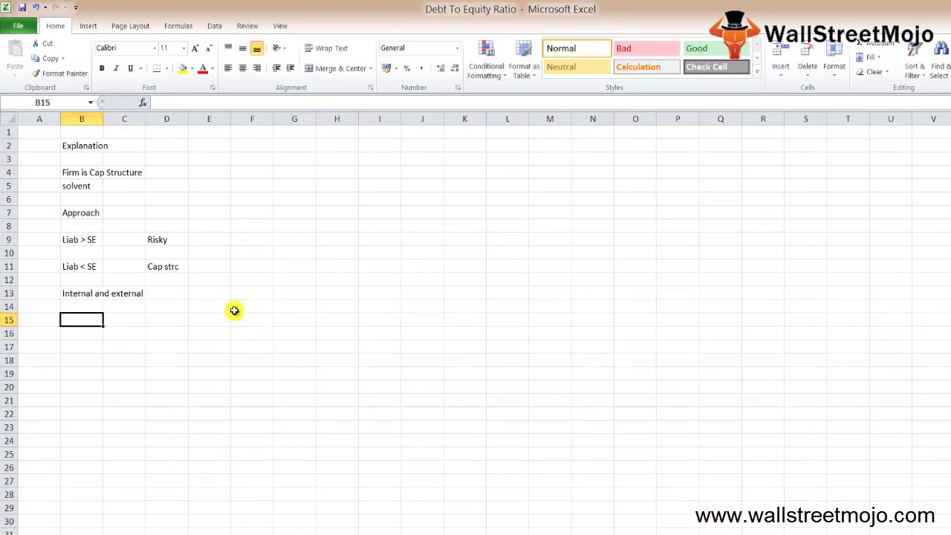
pyautogui.write('USE')
pyautogui.press('Return')
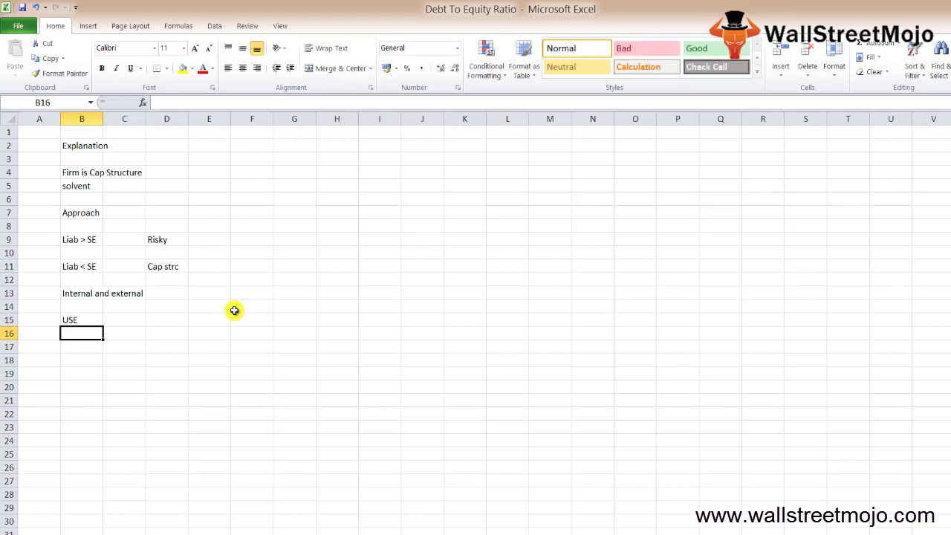
# Step: Enter the first use, "Solvency", in cell B17, leaving one blank row under the heading
pyautogui.press('Down')
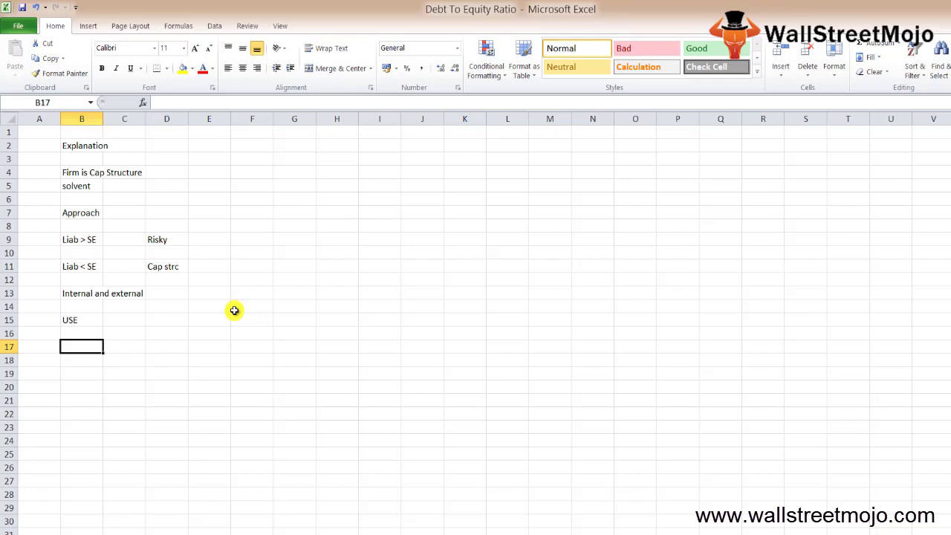
pyautogui.write('Word')
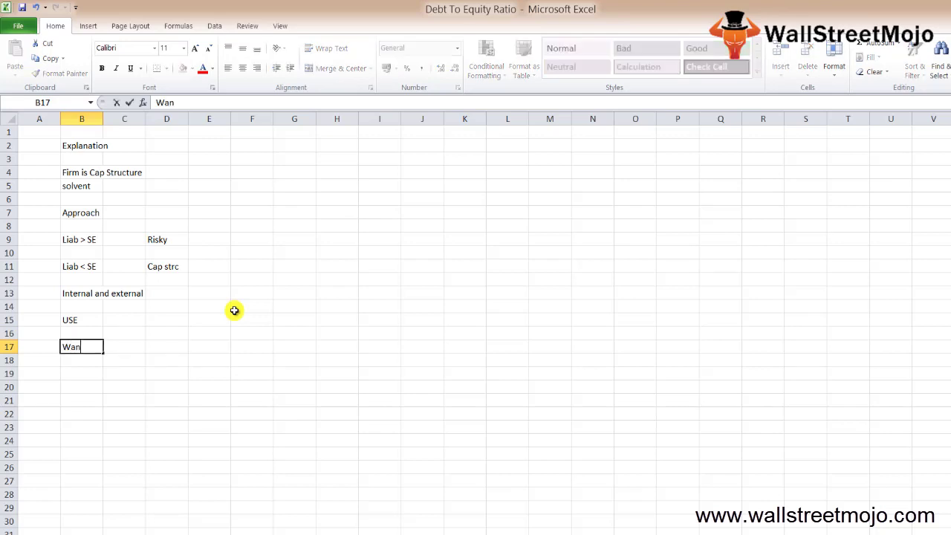
pyautogui.press('BackSpace')
pyautogui.press('BackSpace')
pyautogui.press('BackSpace')
pyautogui.press('BackSpace')
pyautogui.write('Solvency')
pyautogui.press('Return')
pyautogui.press('Up')
pyautogui.press('Right')
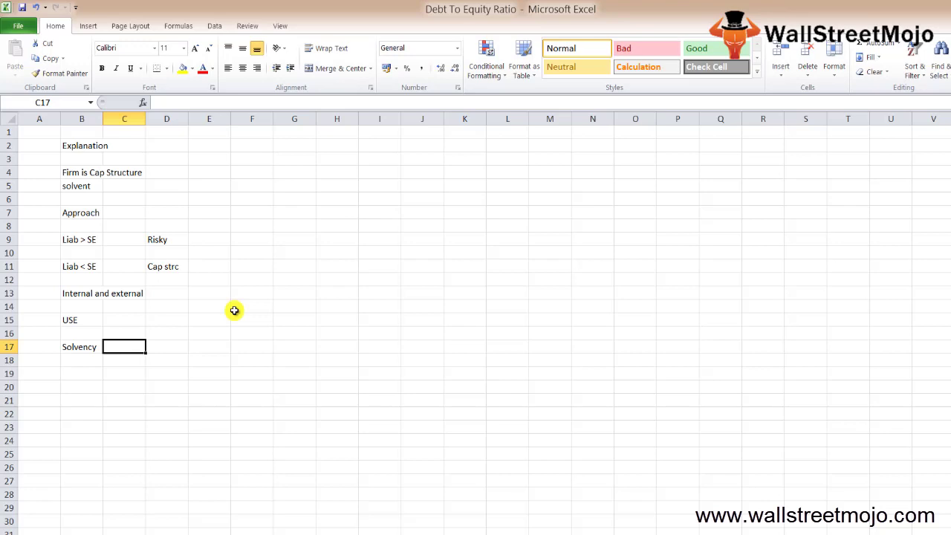
# Step: Enter the second use, "Long term future of the company", in cell B19
pyautogui.press('Down')
pyautogui.press('Left')
pyautogui.press('Left')
pyautogui.press('Down')
pyautogui.press('Right')
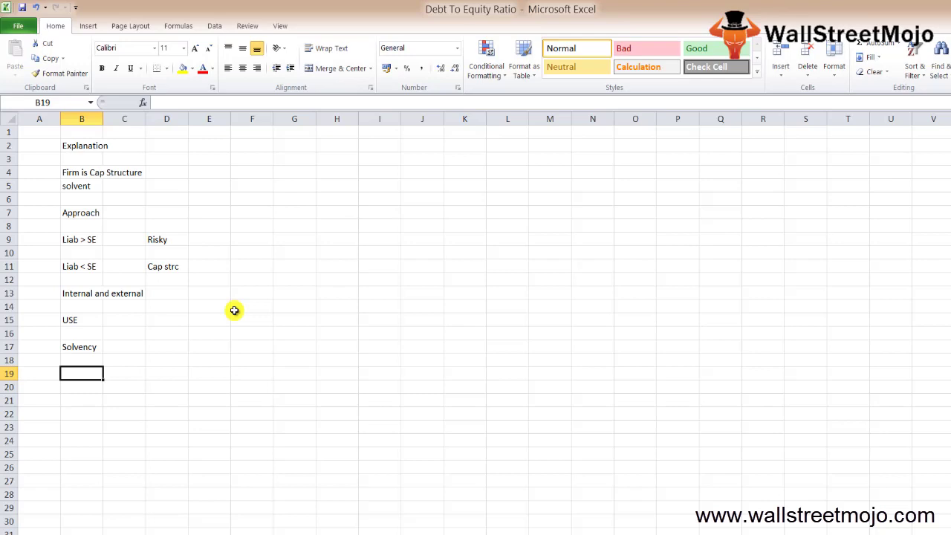
pyautogui.write('Long te')
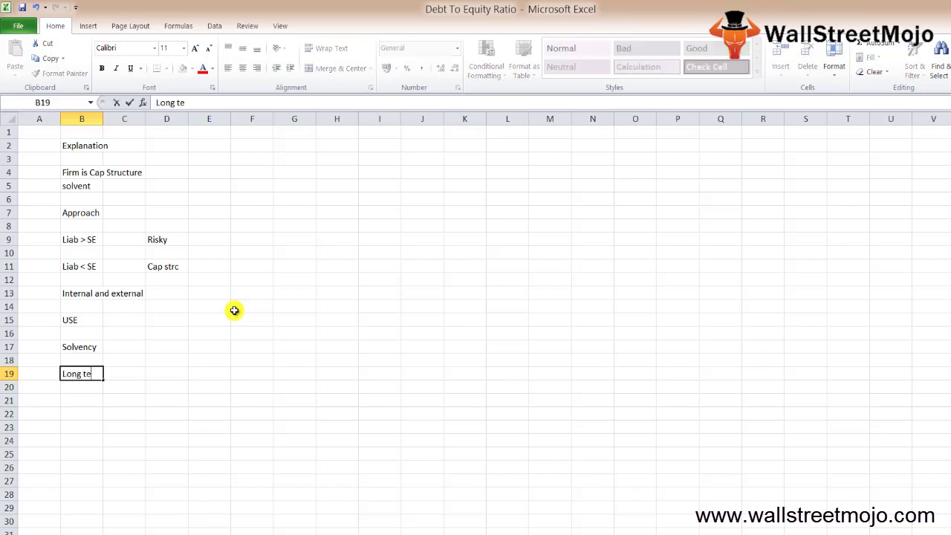
pyautogui.write('rm future of the company')
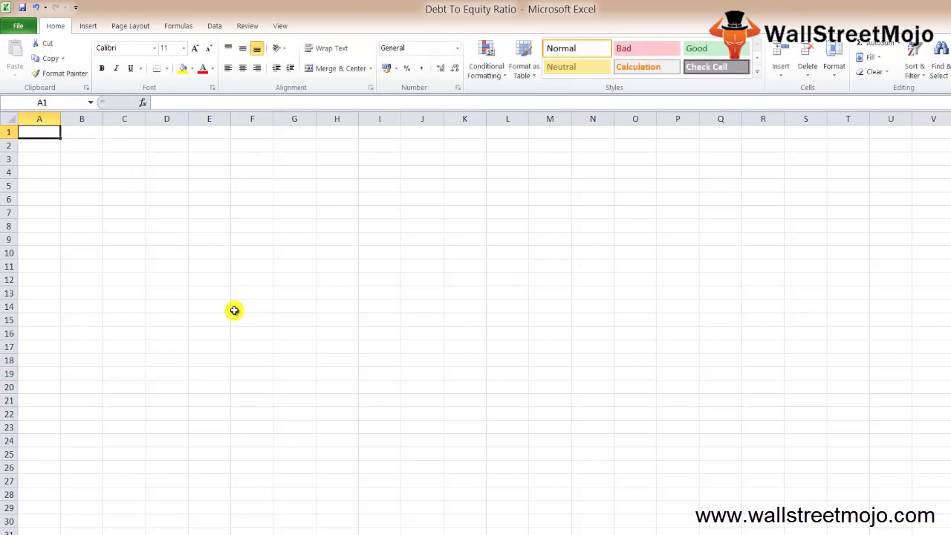
# Step: Enter a single dash "-" in cell B2 of the blank worksheet and select cell B3
pyautogui.press('Down')
pyautogui.press('Right')
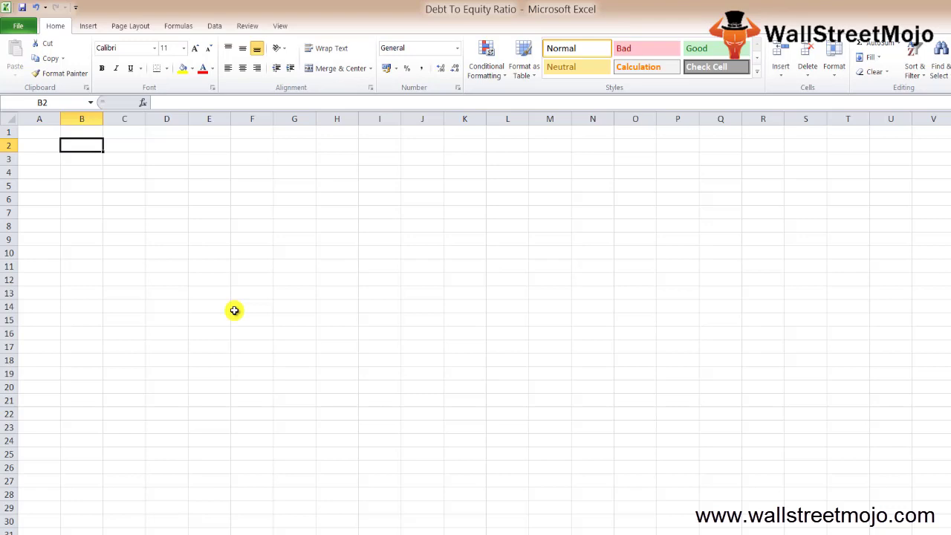
pyautogui.press('F2')
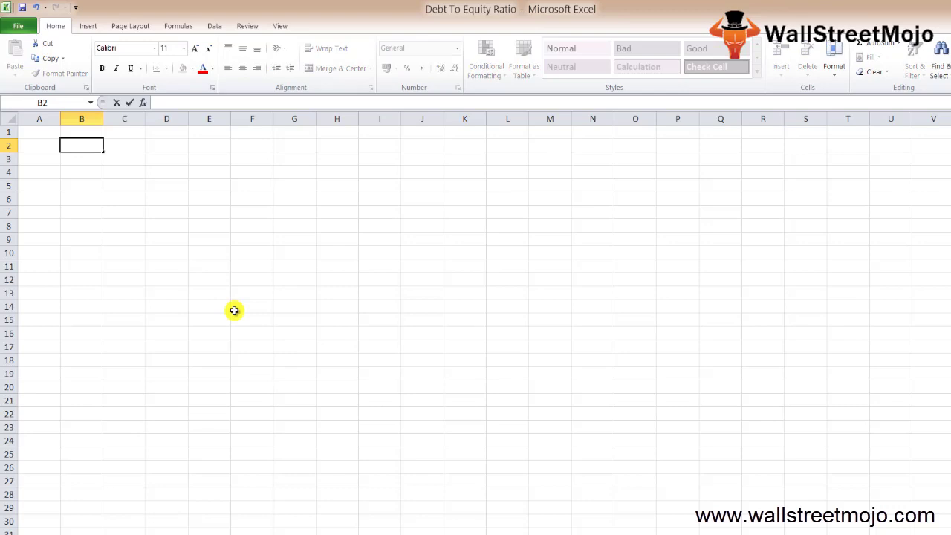
pyautogui.press('Return')
pyautogui.press('Up')
pyautogui.press('Right')
pyautogui.press('Left')
pyautogui.press('Down')
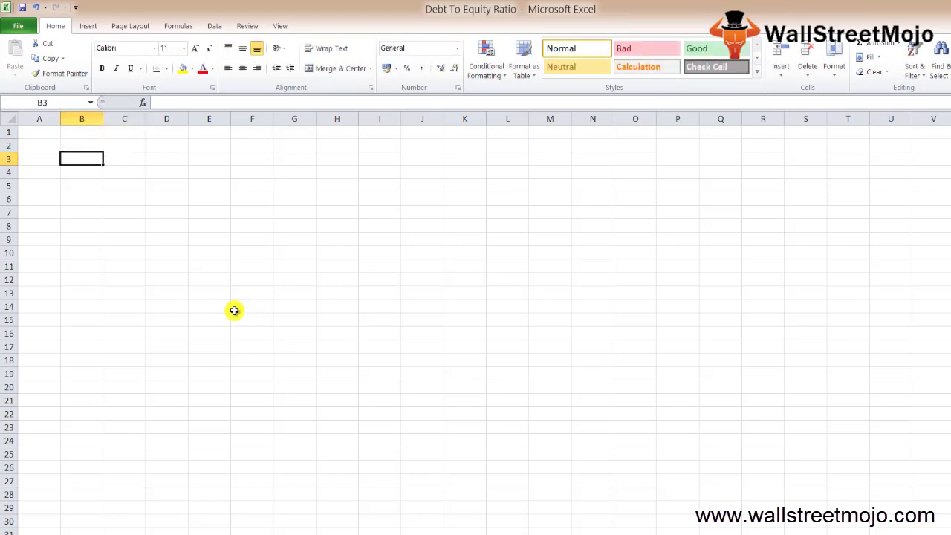
# Step: Enter "External finance" in cell B3 and autofit the width of column B to it
pyautogui.write('External L')
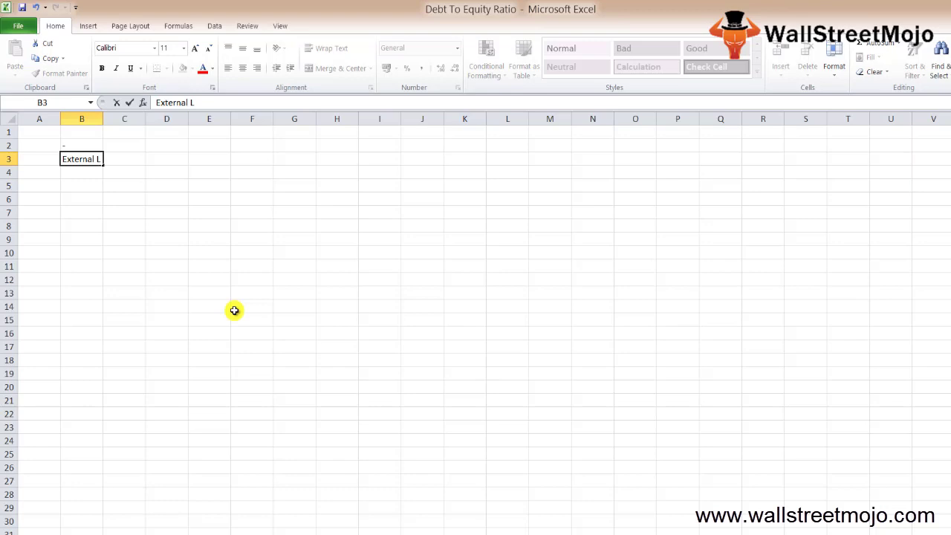
pyautogui.press('BackSpace')
pyautogui.write('finance')
pyautogui.press('Return')
pyautogui.press('Up')
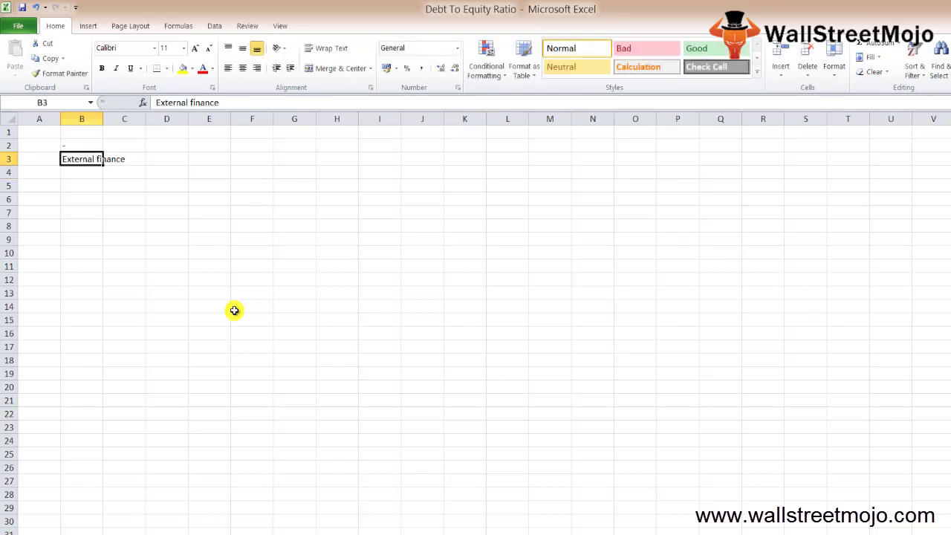
pyautogui.hotkey('alt', 'h')
pyautogui.press('o')
pyautogui.press('i')
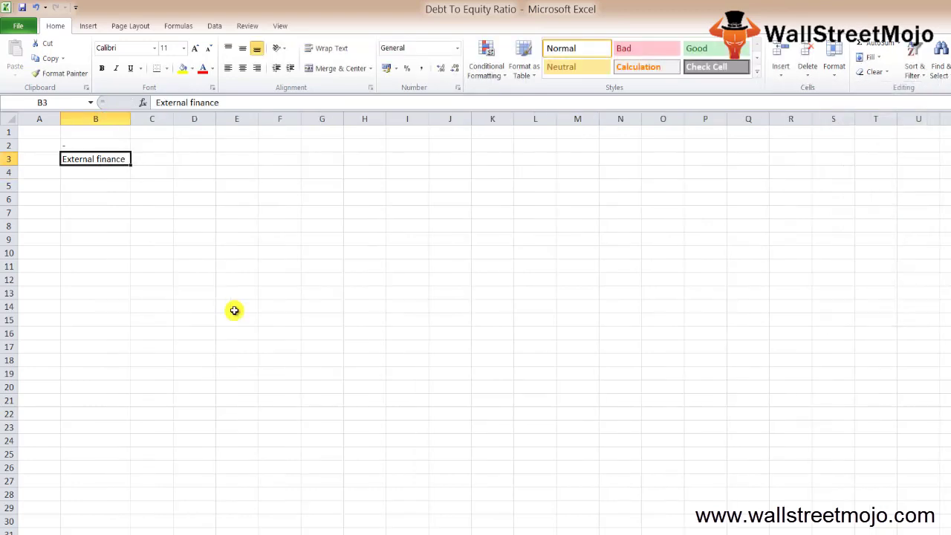
pyautogui.press('Right')
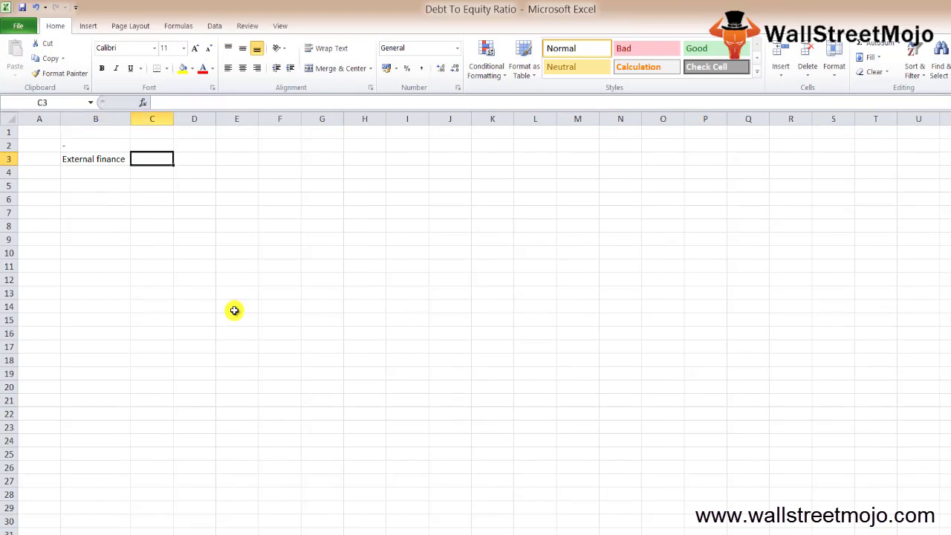
pyautogui.press('Left')
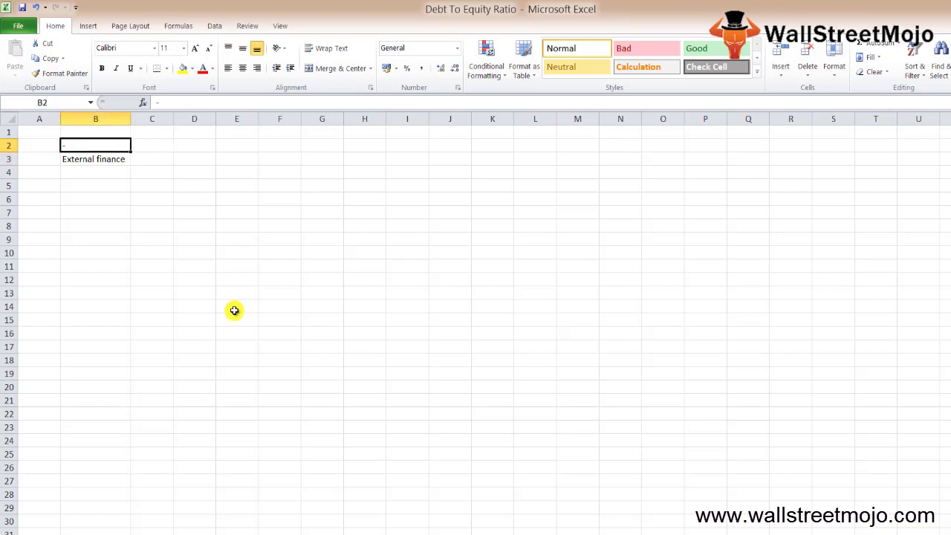
pyautogui.press('Up')
pyautogui.press('Down')
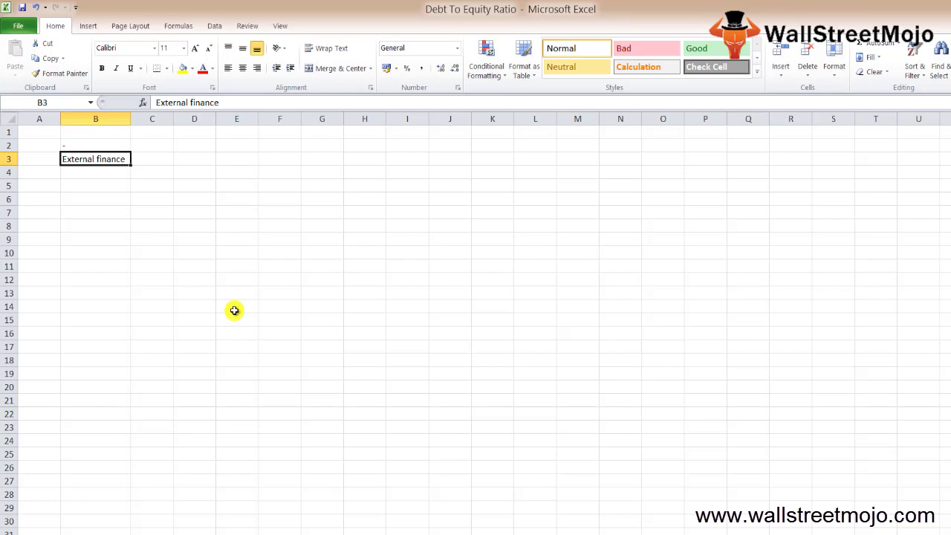
# Step: Enter "Debt" in cell B6 and "Over leveraging" in cell B7, leaving two blank rows under the external finance entry
pyautogui.press('Down')
pyautogui.press('Down')
pyautogui.press('Down')
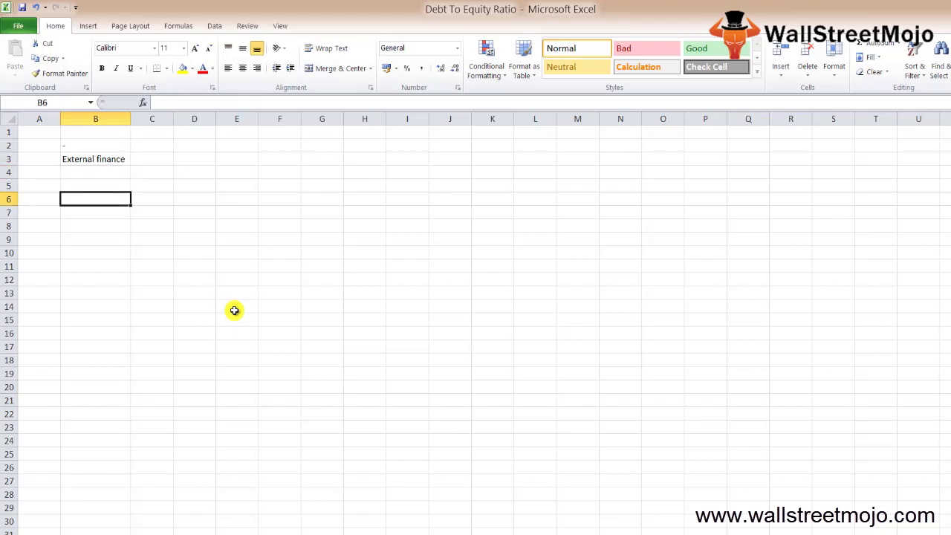
pyautogui.write('Debt')
pyautogui.press('Return')
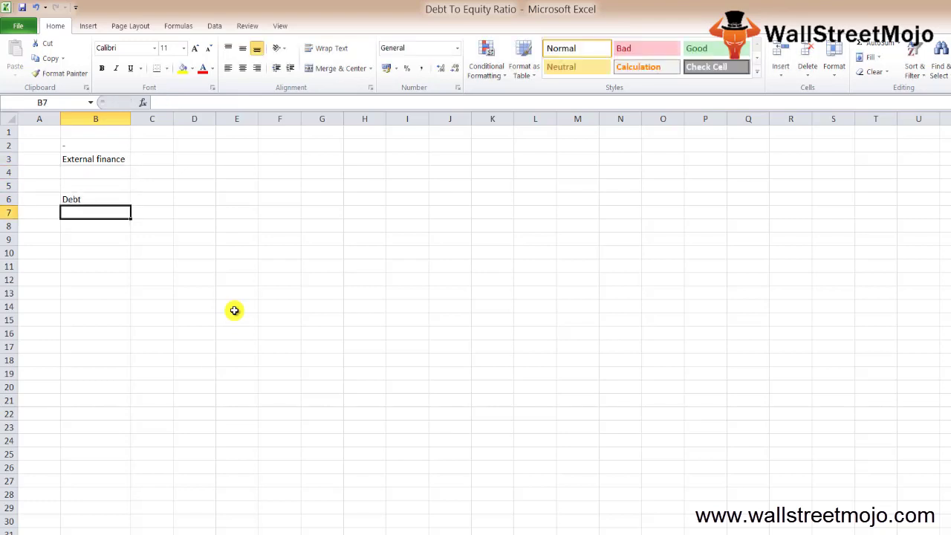
pyautogui.write('Over l')
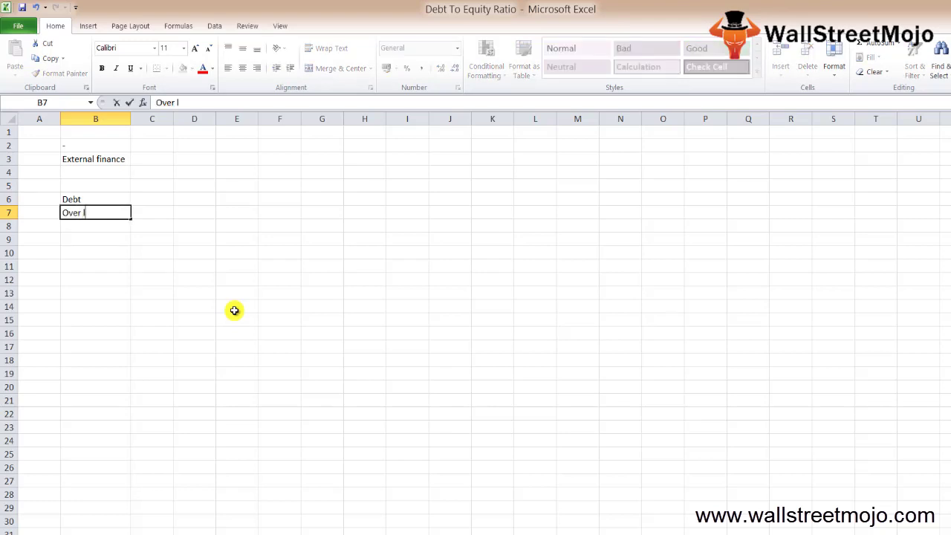
pyautogui.write('everaging')
pyautogui.press('Return')
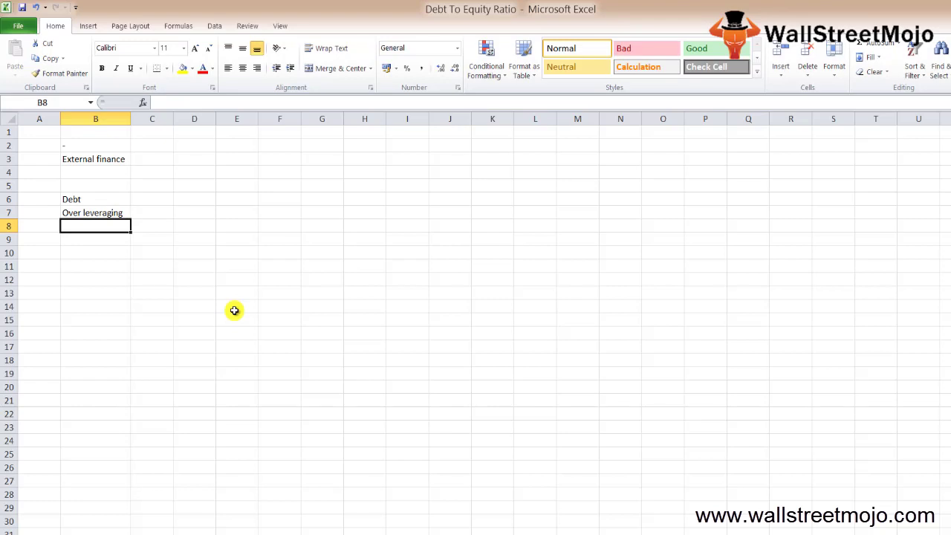
# Step: Highlight rows 6 and 7, and enter the ratio 2:00 in cell B8 under "Over leveraging"
pyautogui.press('Up')
pyautogui.hotkey('shift', 'space')
pyautogui.hotkey('shift', 'Up')
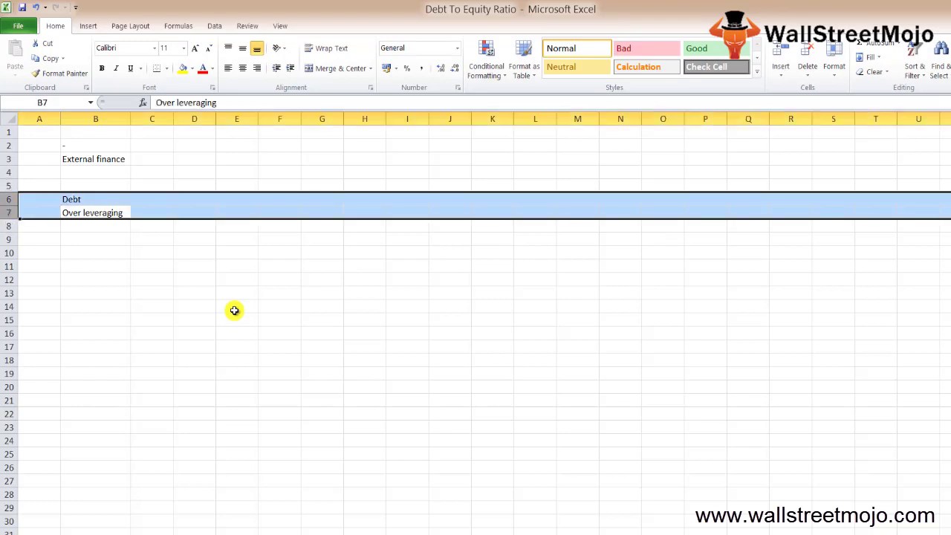
pyautogui.press('Down')
pyautogui.write('2')
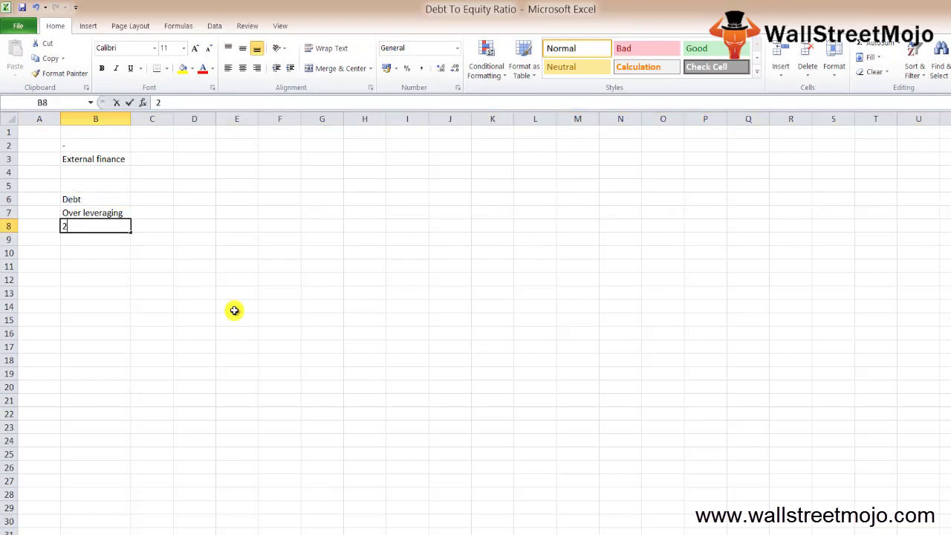
pyautogui.write(':00')
pyautogui.press('Up')
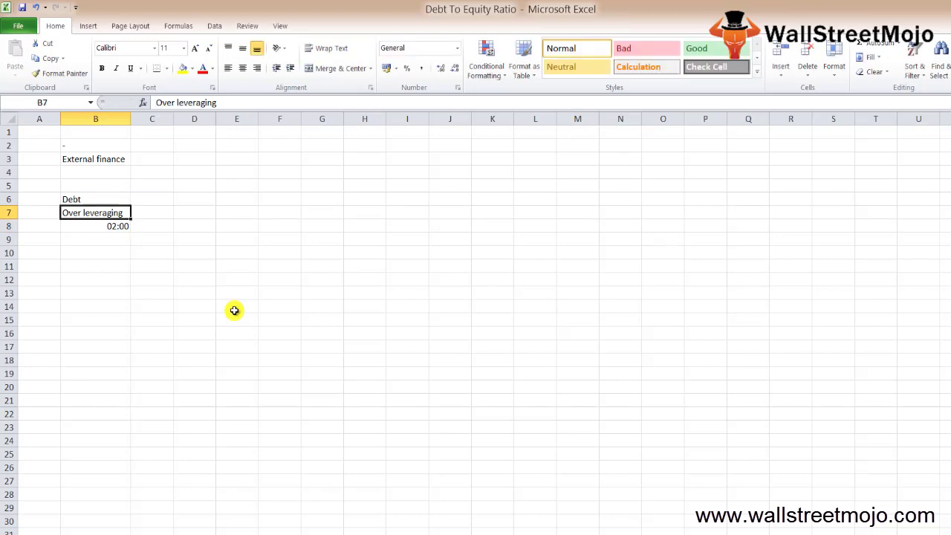
# Step: Change the ratio in cell B8 to 02:1
pyautogui.press('Down')
pyautogui.press('F2')
pyautogui.press('BackSpace')
pyautogui.press('BackSpace')
pyautogui.write('1')
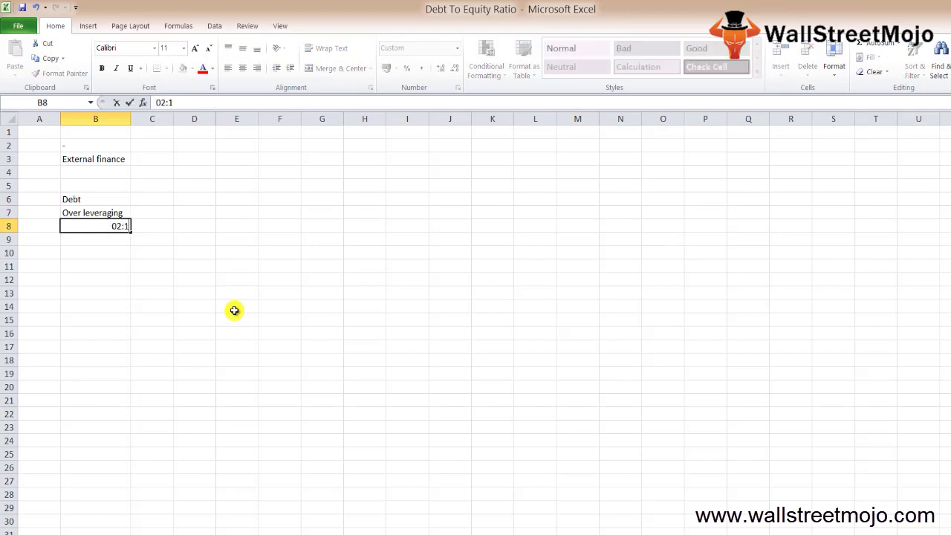
pyautogui.write('1')
pyautogui.press('BackSpace')
pyautogui.press('Return')
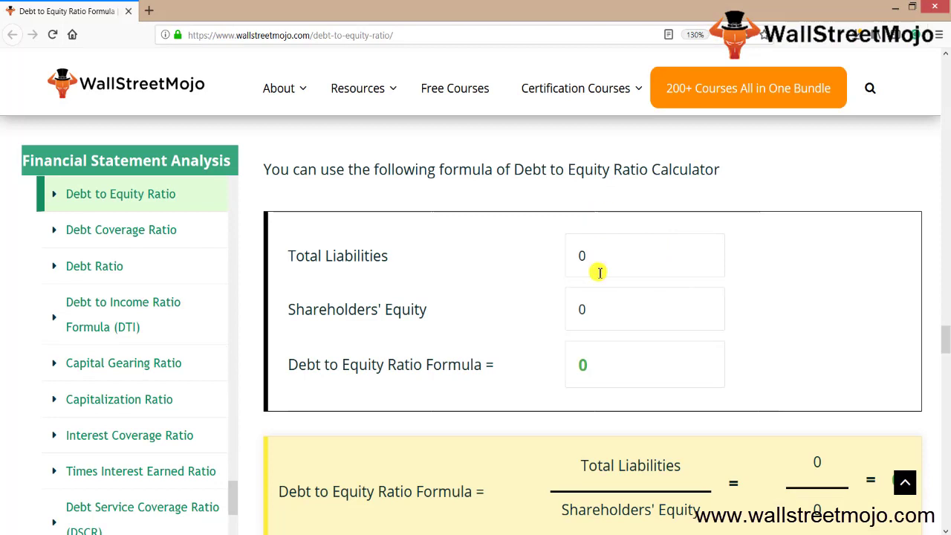
# Step: In the WallStreetMojo web calculator, compute the debt to equity ratio with Total Liabilities 1000000 and Shareholders' Equity 500000
pyautogui.click(619, 270)
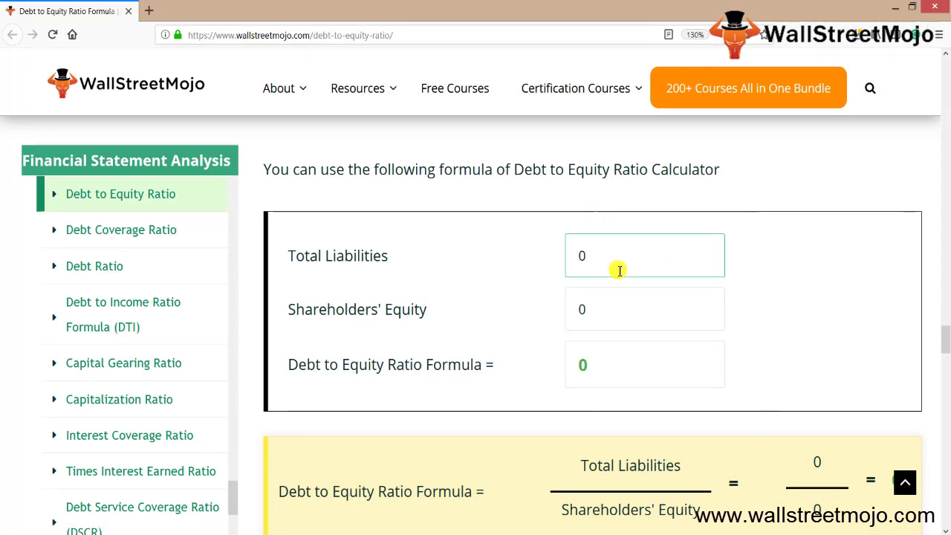
pyautogui.press('BackSpace')
pyautogui.write('1000000')
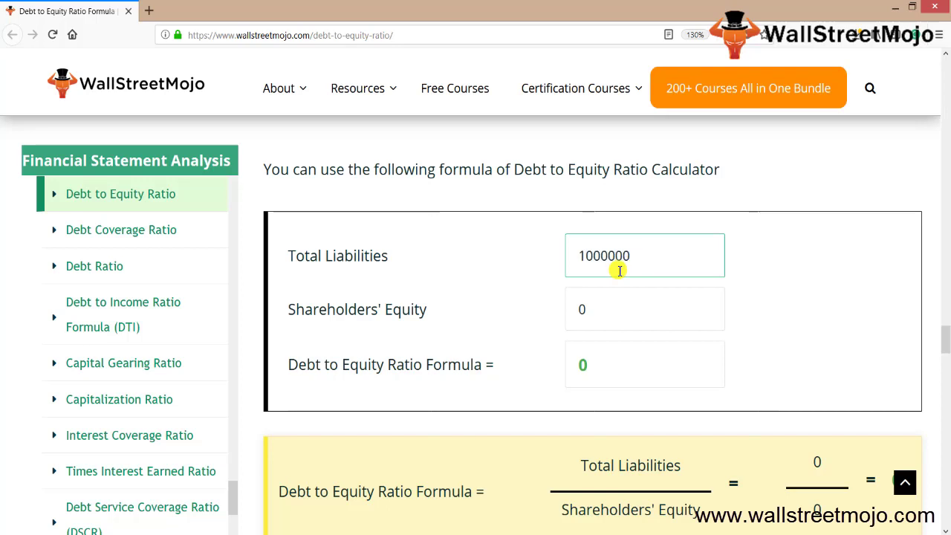
pyautogui.press('Tab')
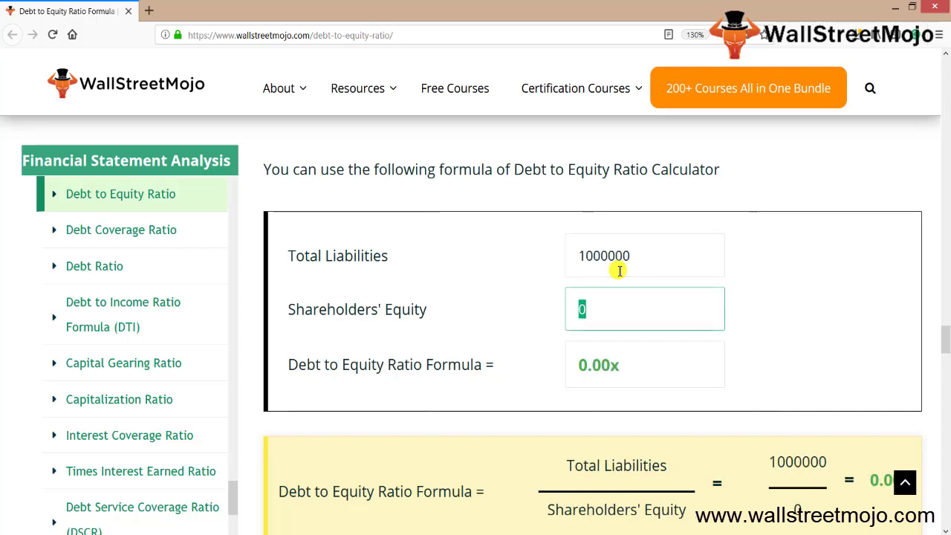
pyautogui.write('500000')
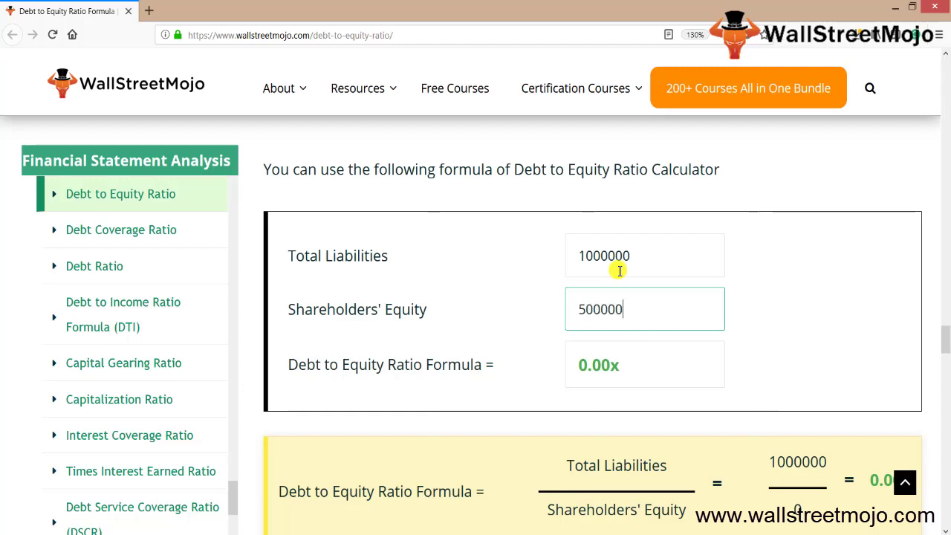
pyautogui.press('Tab')
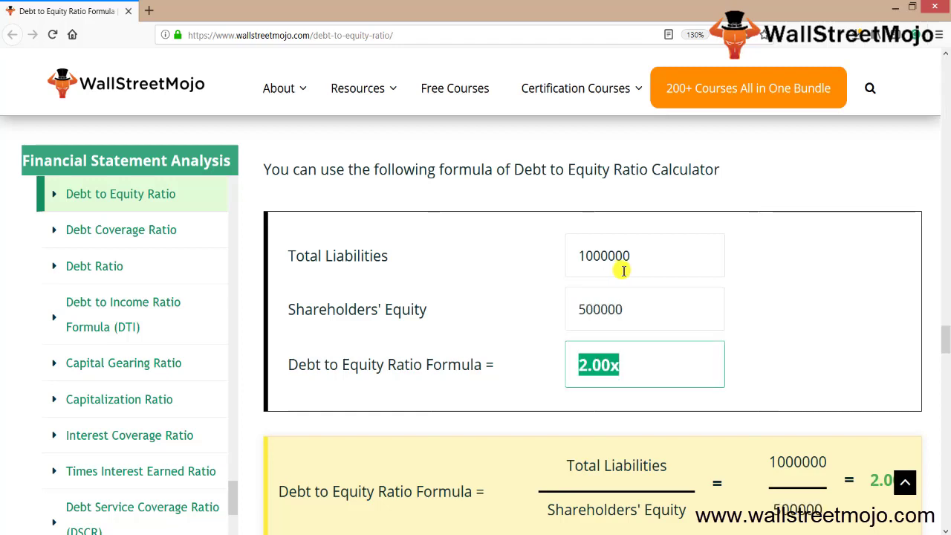
# Step: Change Total Liabilities to 2000000 in the calculator and recalculate the debt to equity ratio
pyautogui.click(625, 259)
pyautogui.press('Left')
pyautogui.press('Left')
pyautogui.press('Left')
pyautogui.press('Left')
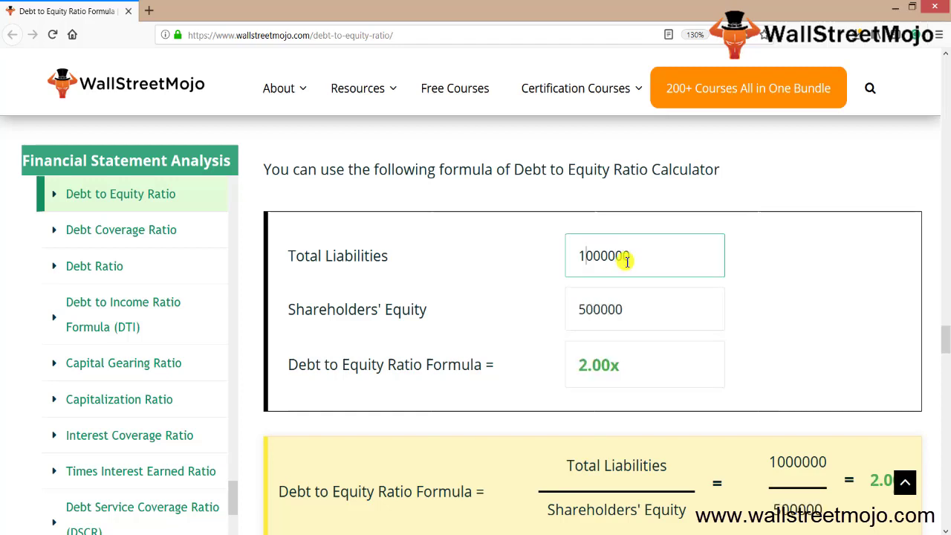
pyautogui.press('BackSpace')
pyautogui.write('2')
pyautogui.press('Tab')
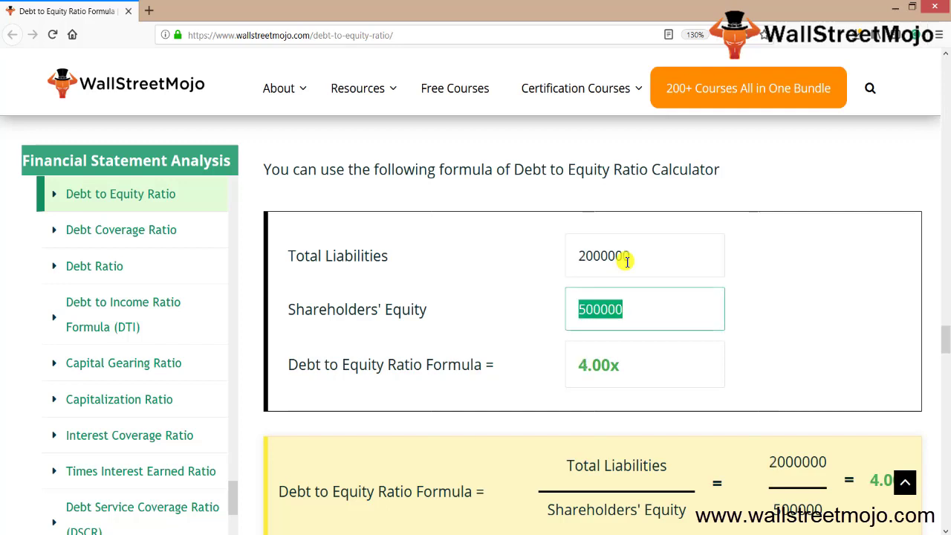
# Step: Raise Total Liabilities to 5000000 and recalculate the ratio against the same Shareholders' Equity
pyautogui.click(587, 255)
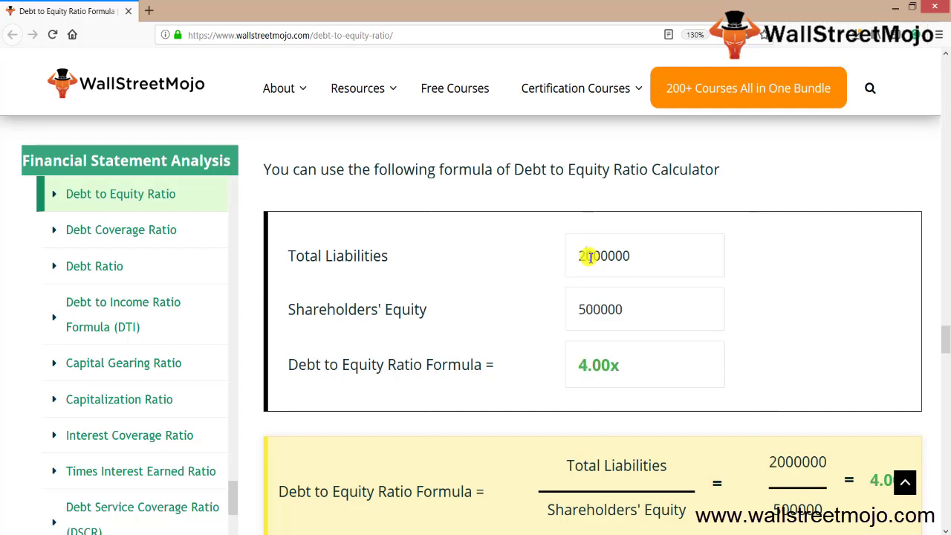
pyautogui.press('BackSpace')
pyautogui.write('5')
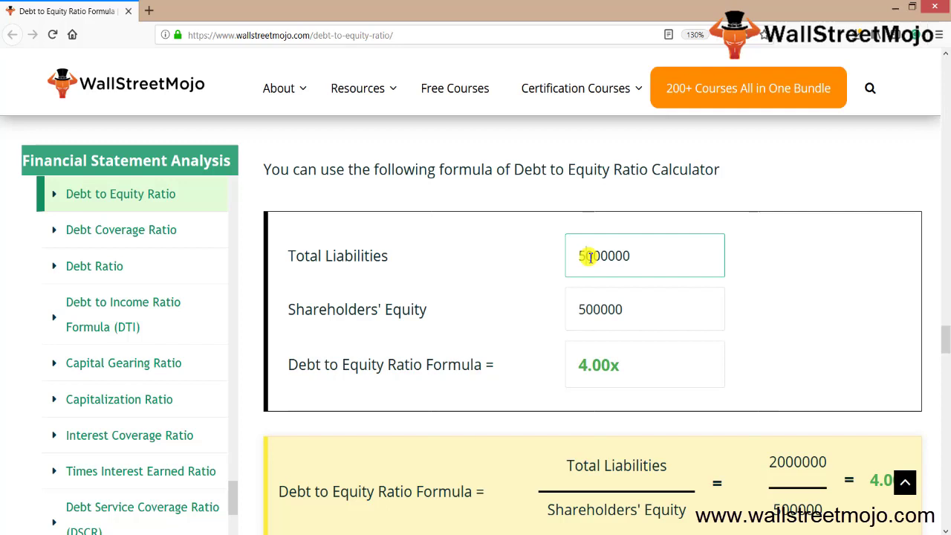
pyautogui.press('Tab')
# Step: Reduce Total Liabilities to 500000 so that it equals Shareholders' Equity, and recalculate the ratio
pyautogui.click(586, 256)
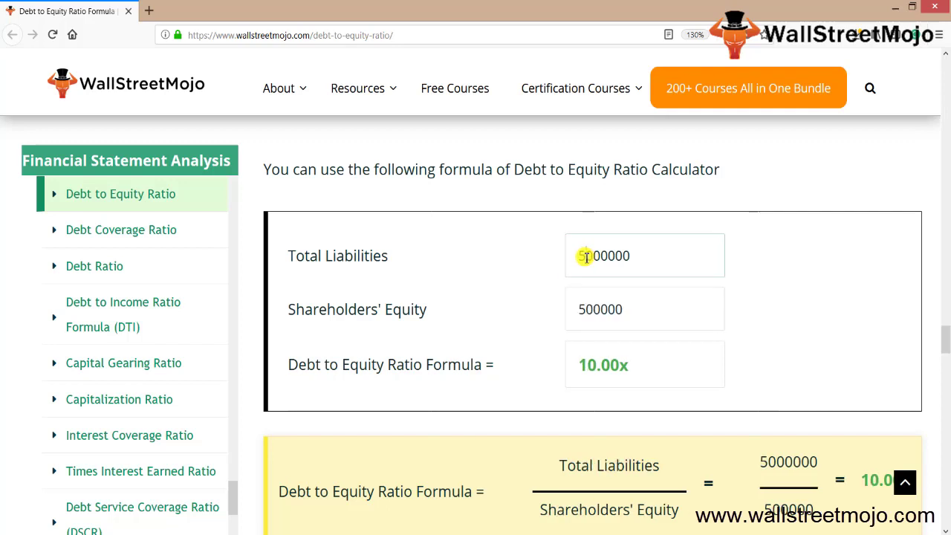
pyautogui.press('BackSpace')
pyautogui.press('Delete')
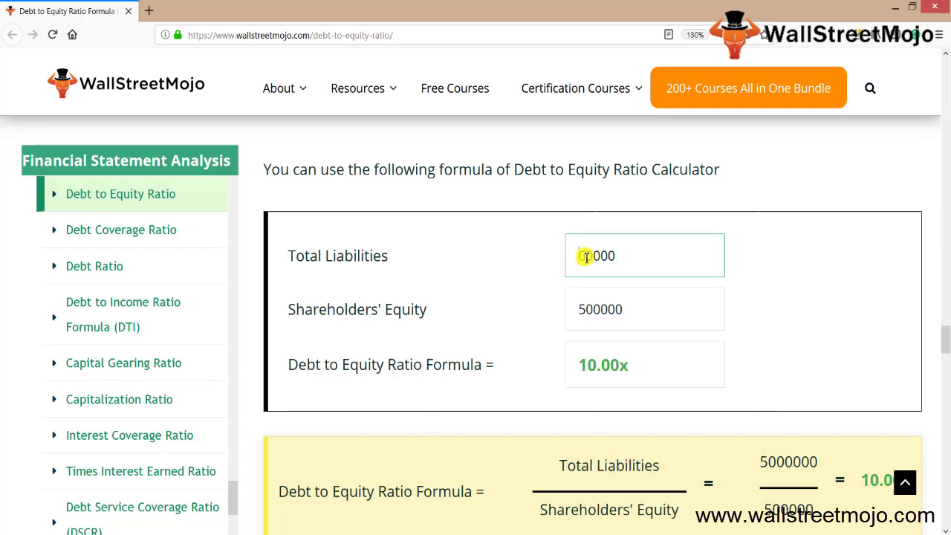
pyautogui.write('5')
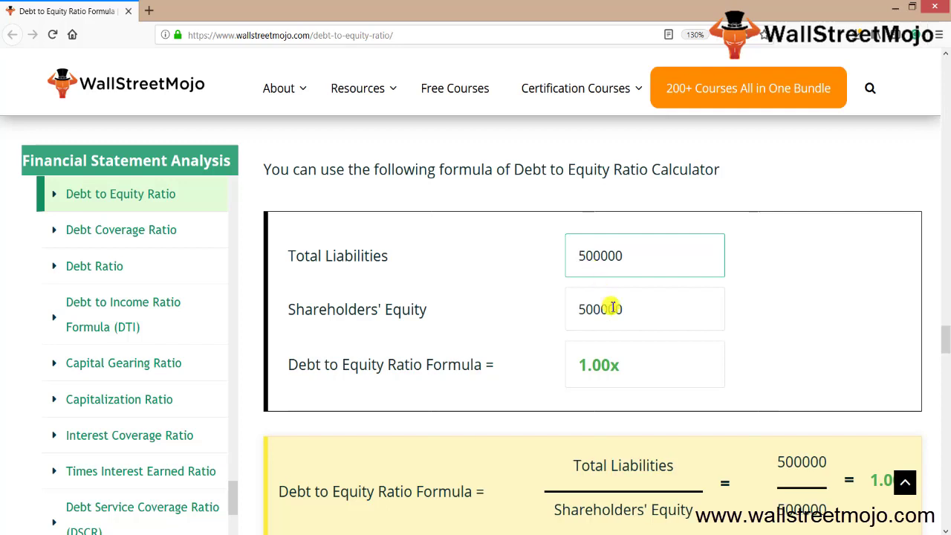